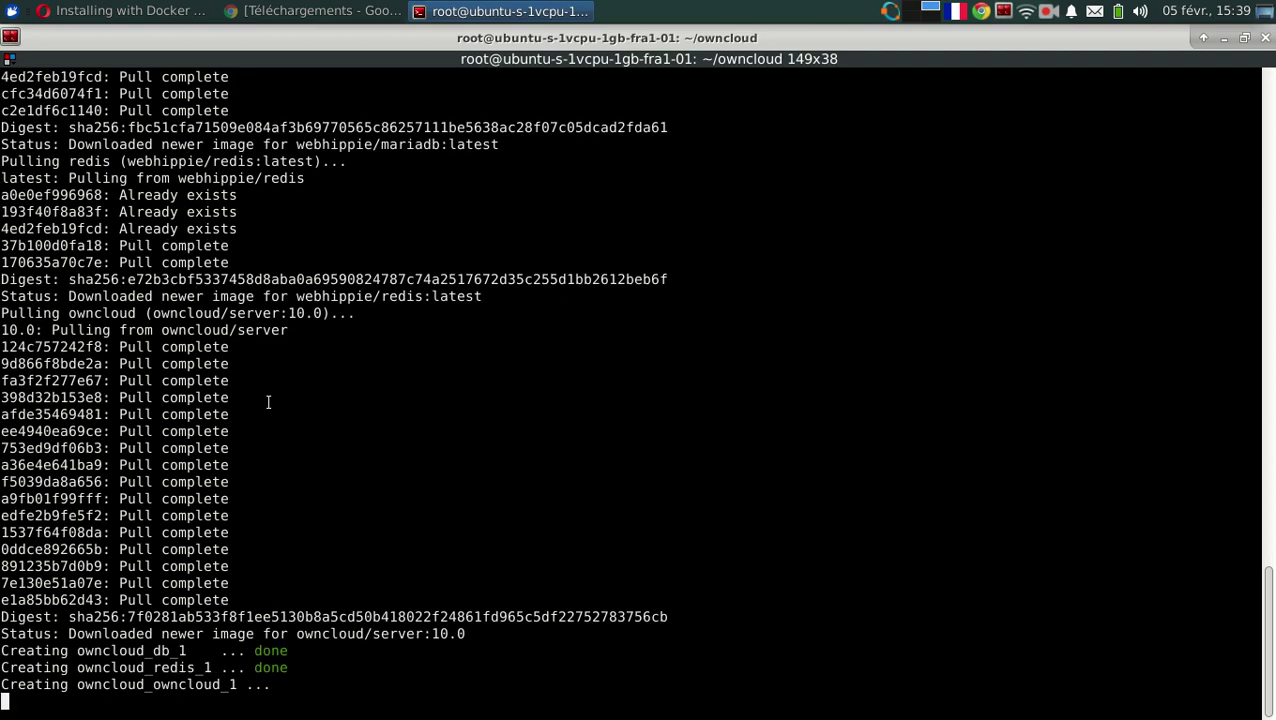
pyautogui.hotkey('alt', 'Tab')
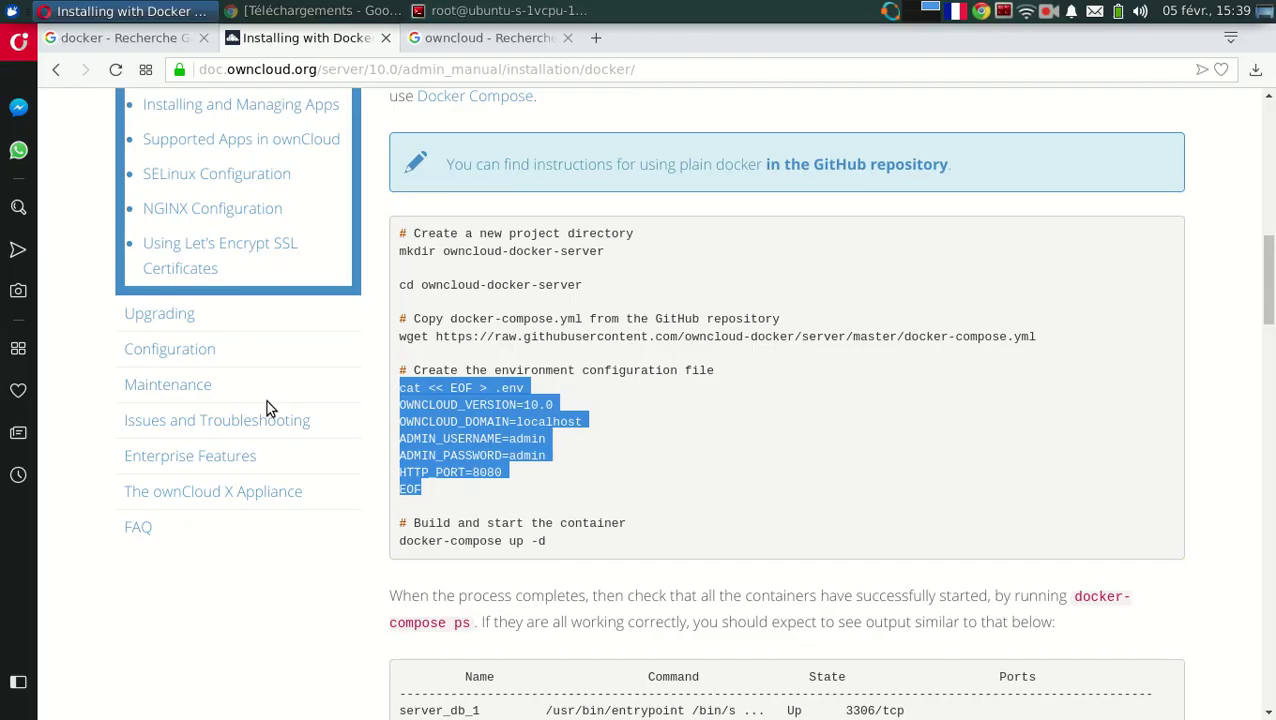
pyautogui.scroll(-4, 778, 461)
pyautogui.scroll(-9, 778, 461)
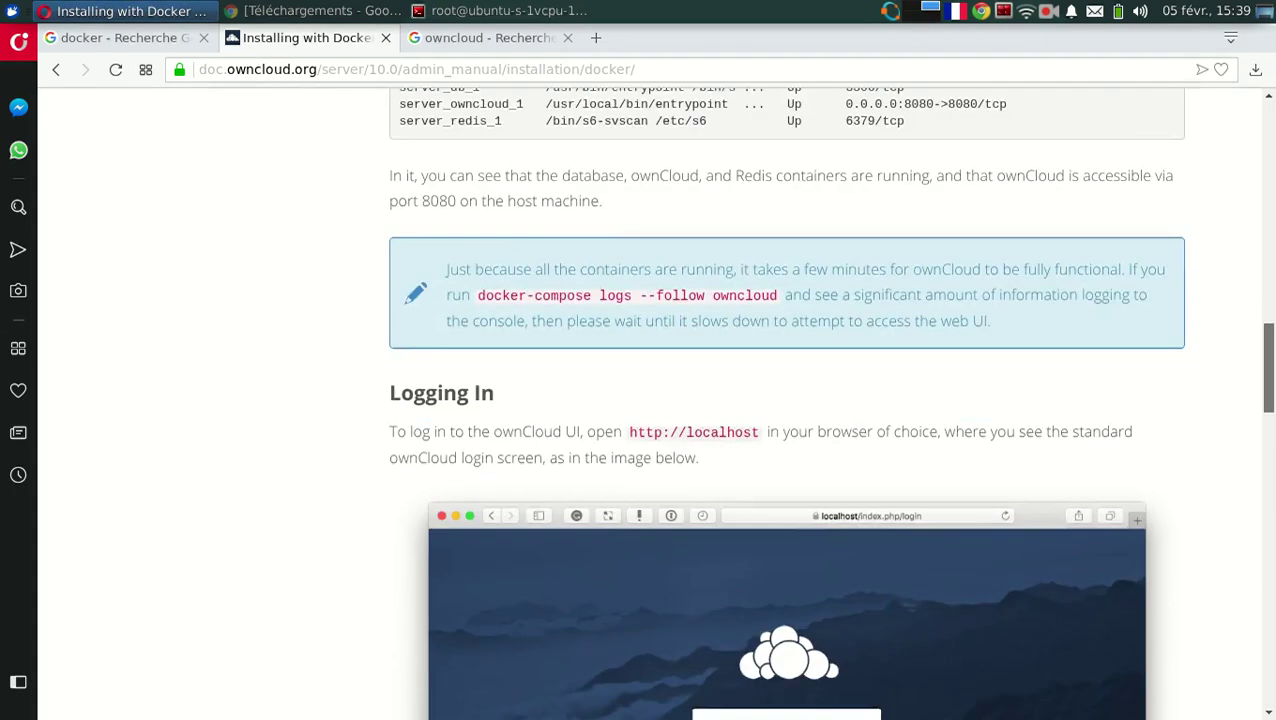
pyautogui.scroll(-7, 778, 461)
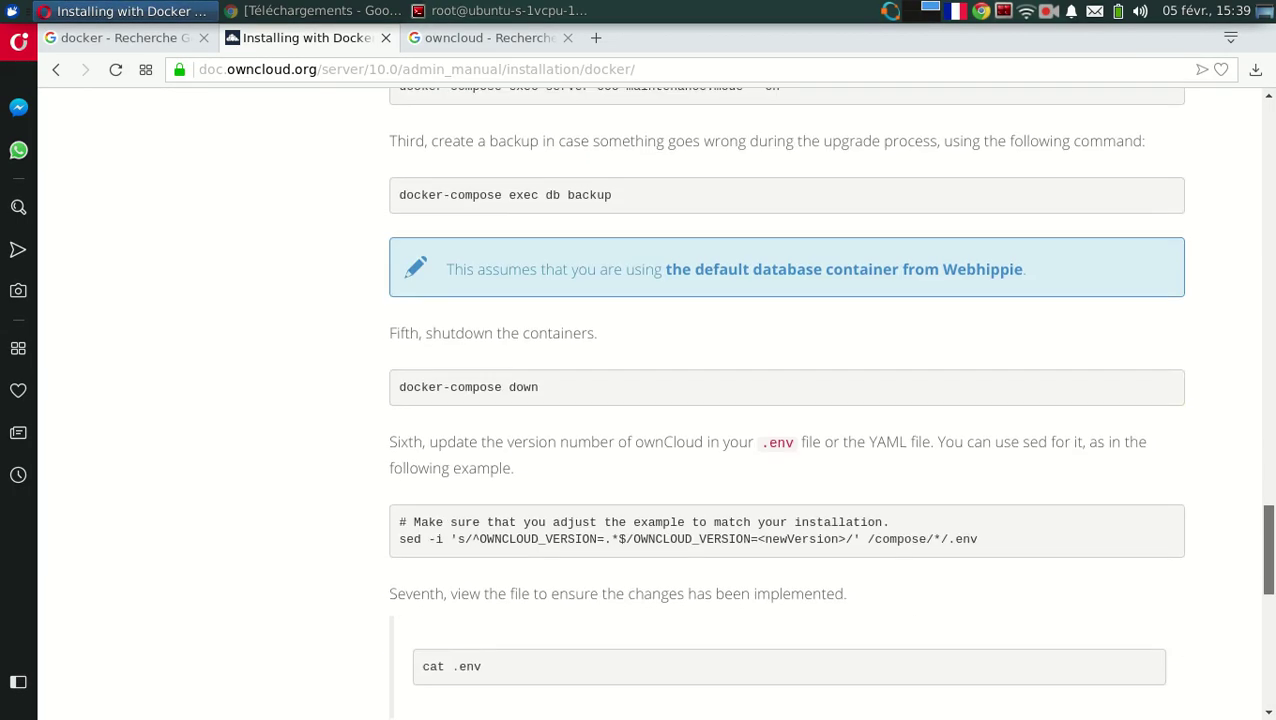
pyautogui.scroll(-3, 1185, 544)
pyautogui.scroll(3, 1185, 544)
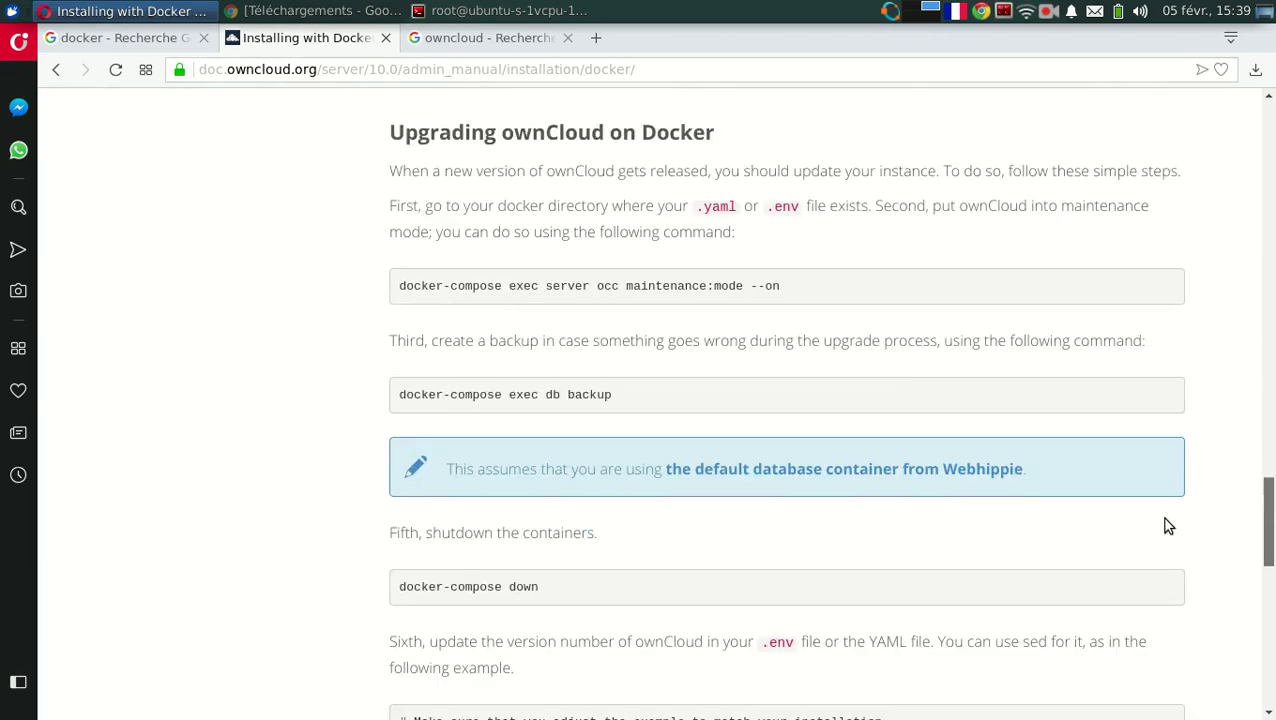
pyautogui.hotkey('alt', 'Tab')
pyautogui.write('lsof ')
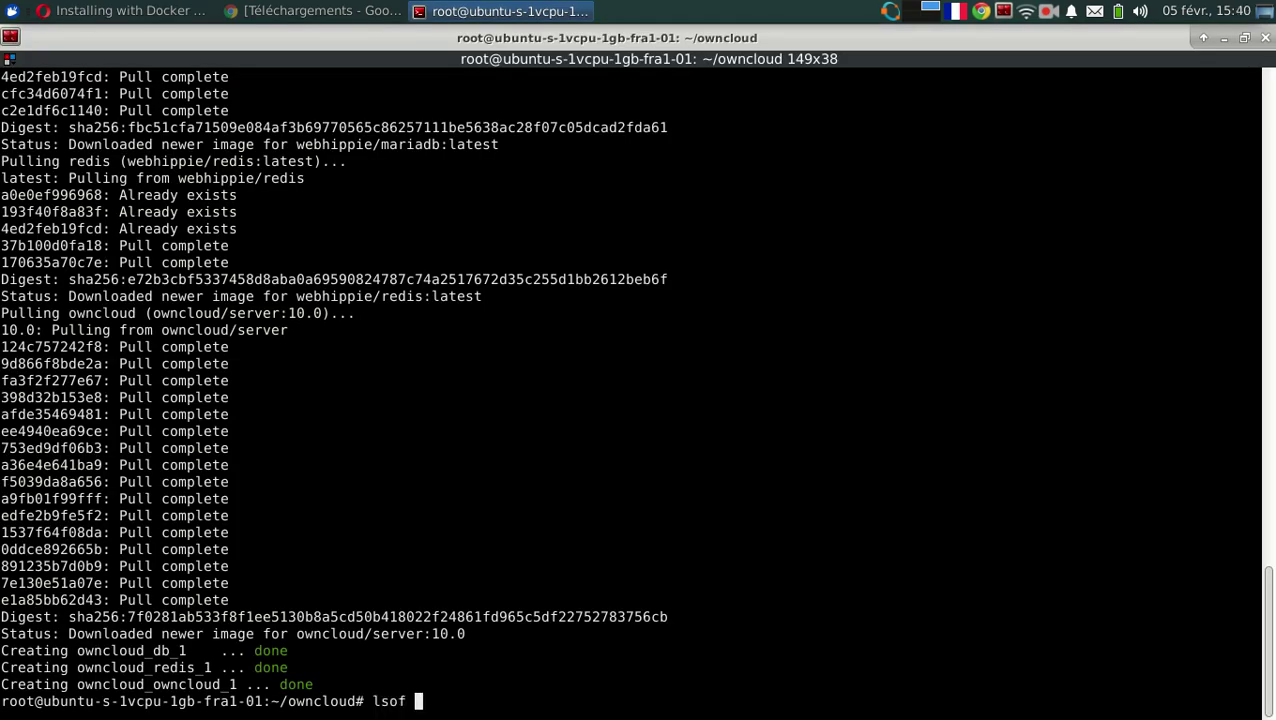
pyautogui.write('-i')
# List the droplet's open ports with lsof -i and the running containers with docker container ls.
pyautogui.press('Return')
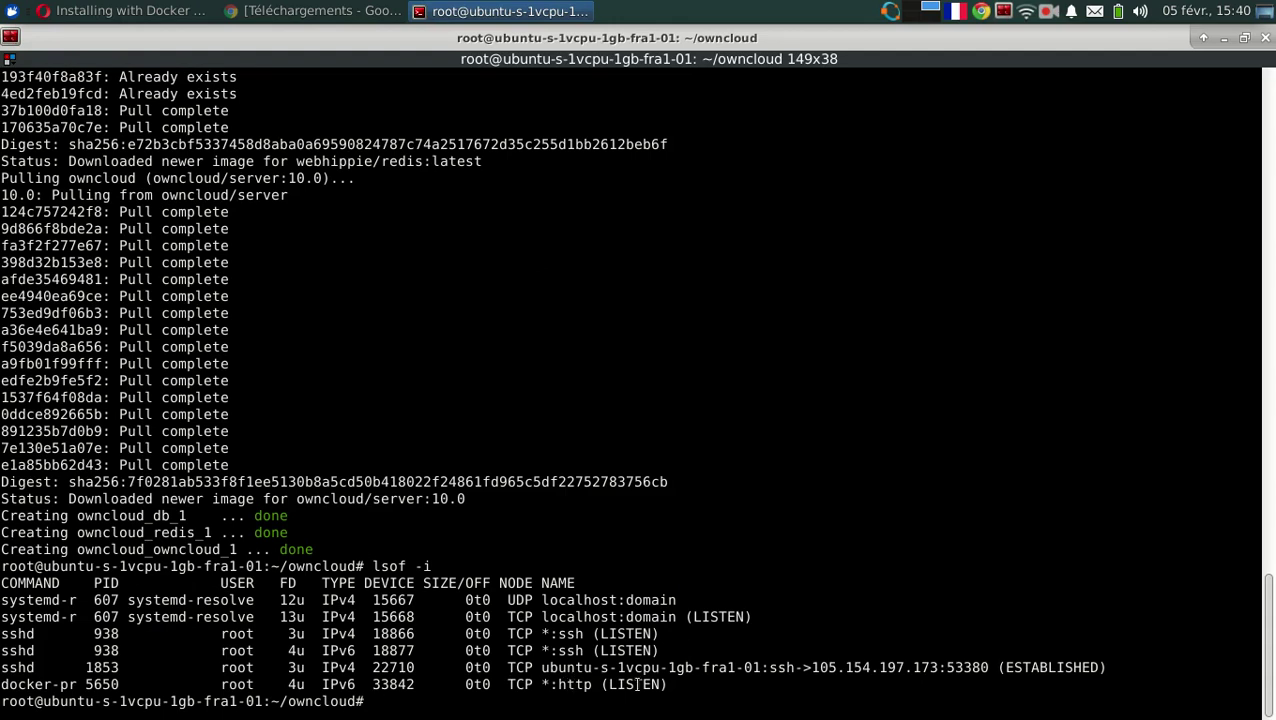
pyautogui.write('docker c')
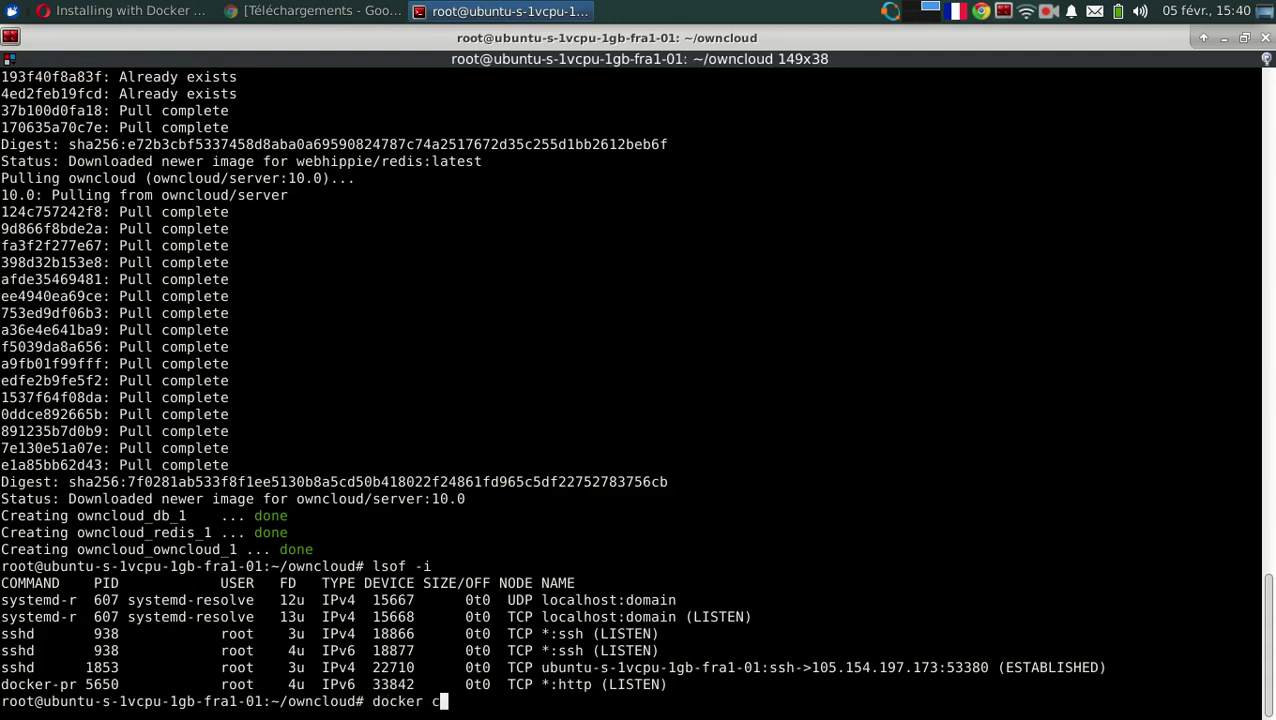
pyautogui.write('ontainer ls')
pyautogui.press('Return')
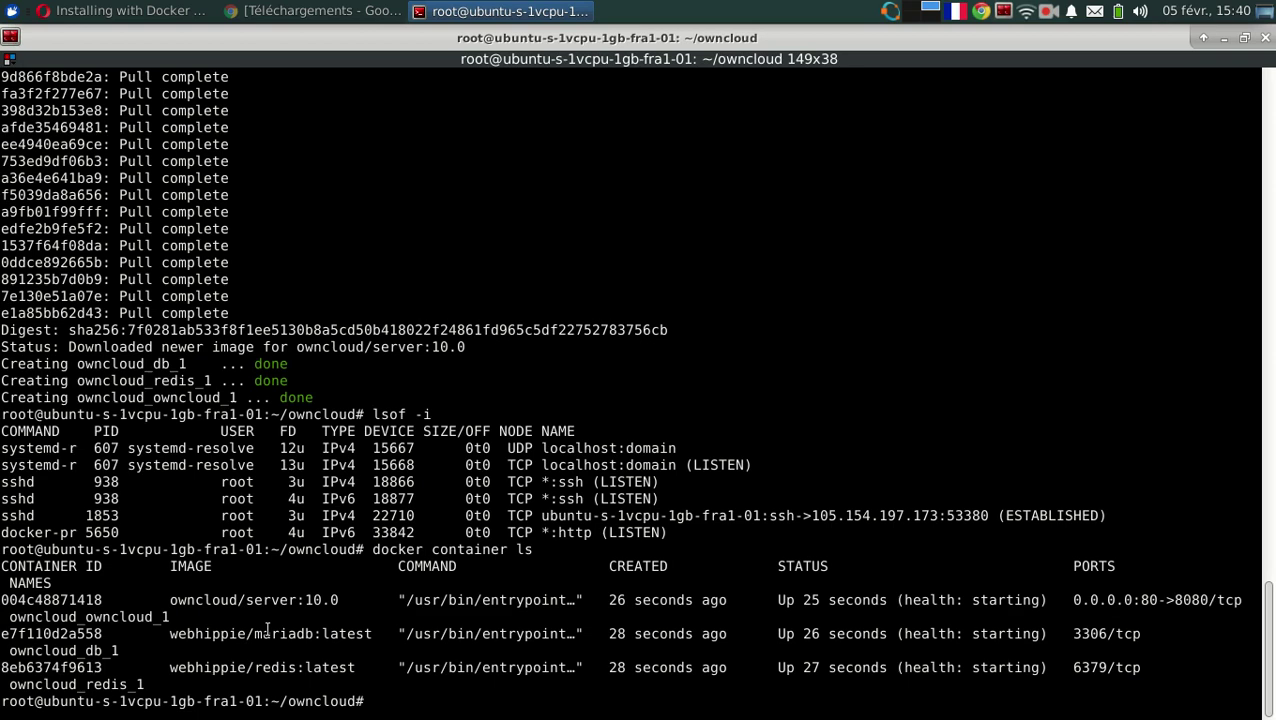
# Inspect the mariadb container row, then return to the ownCloud Docker guide.
pyautogui.tripleClick(267, 628)
pyautogui.click(267, 630)
pyautogui.hotkey('alt', 'Tab')
pyautogui.hotkey('alt', 'Tab')
pyautogui.hotkey('alt', 'Tab')
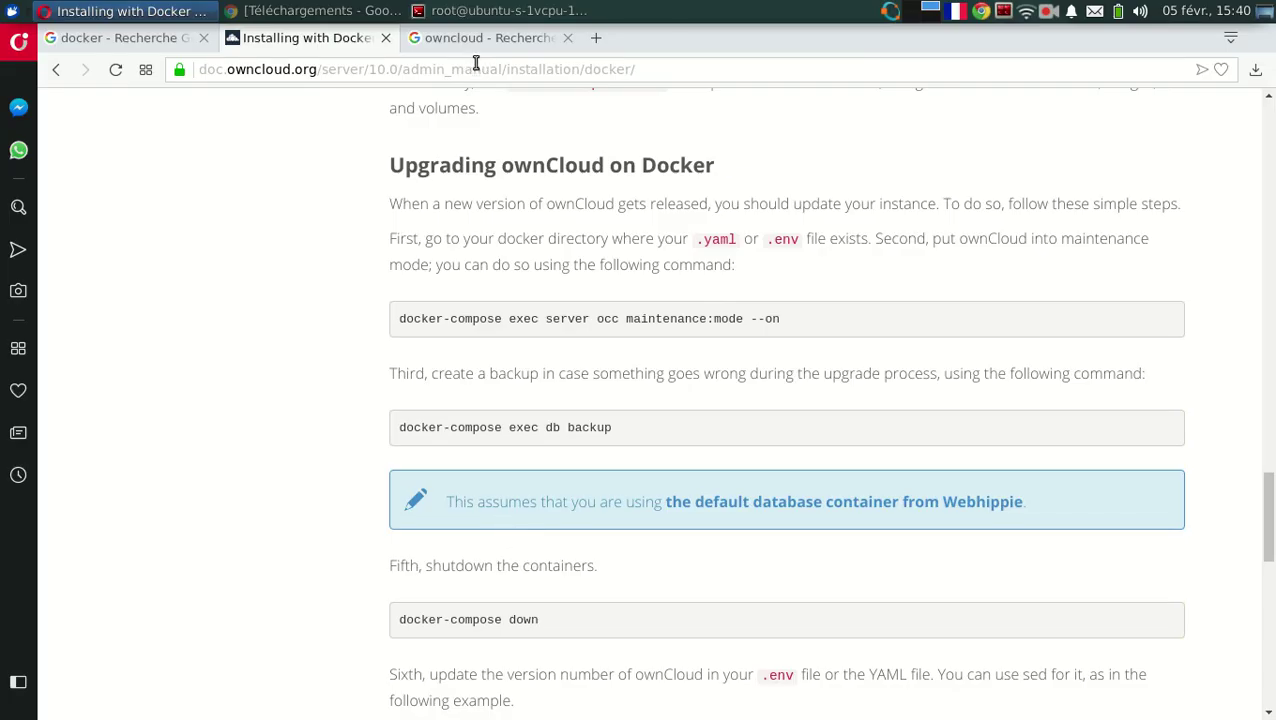
# Read the droplet IP 157.230.18.166 in DigitalOcean's ifadirfreebsd project, then return to the guide.
pyautogui.click(297, 10)
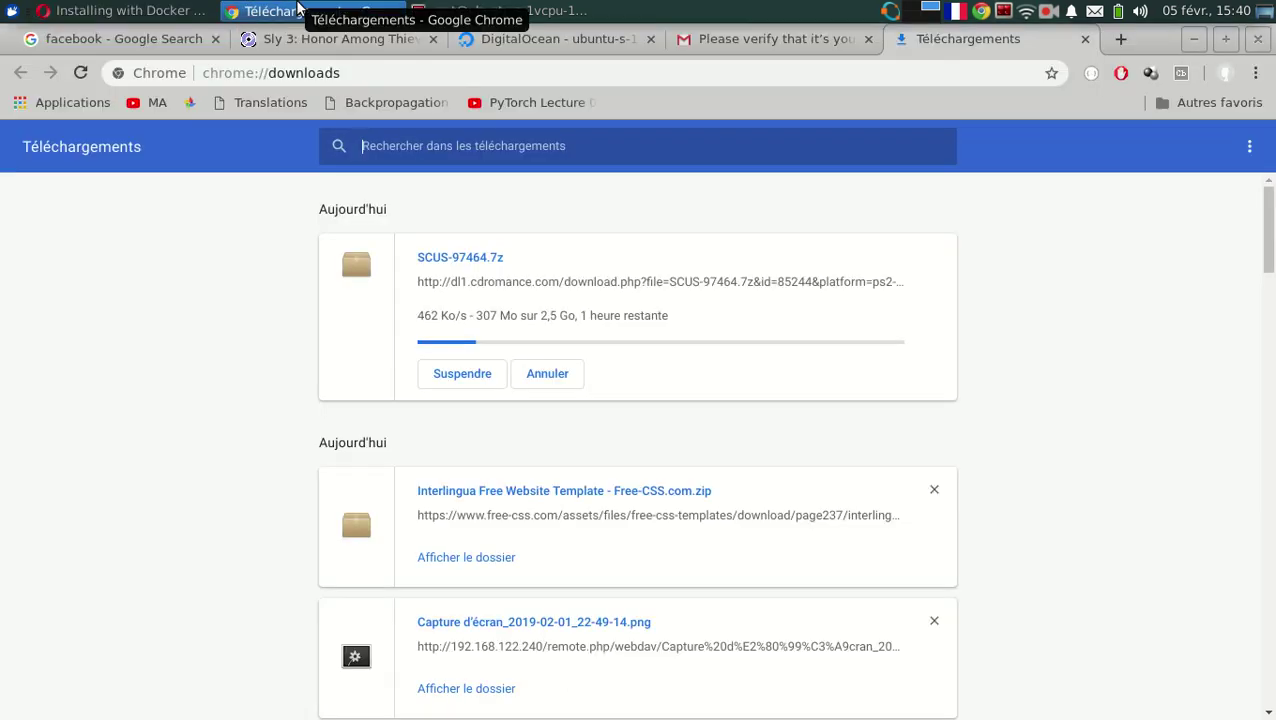
pyautogui.click(538, 38)
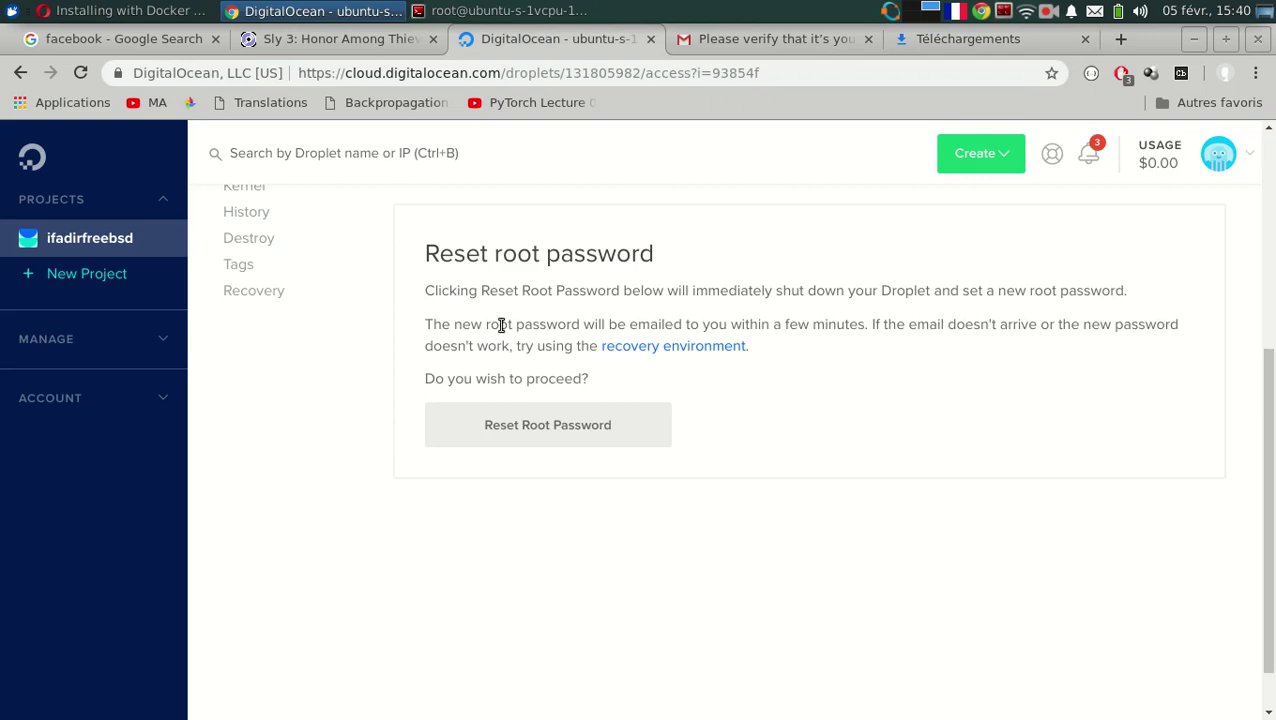
pyautogui.click(62, 237)
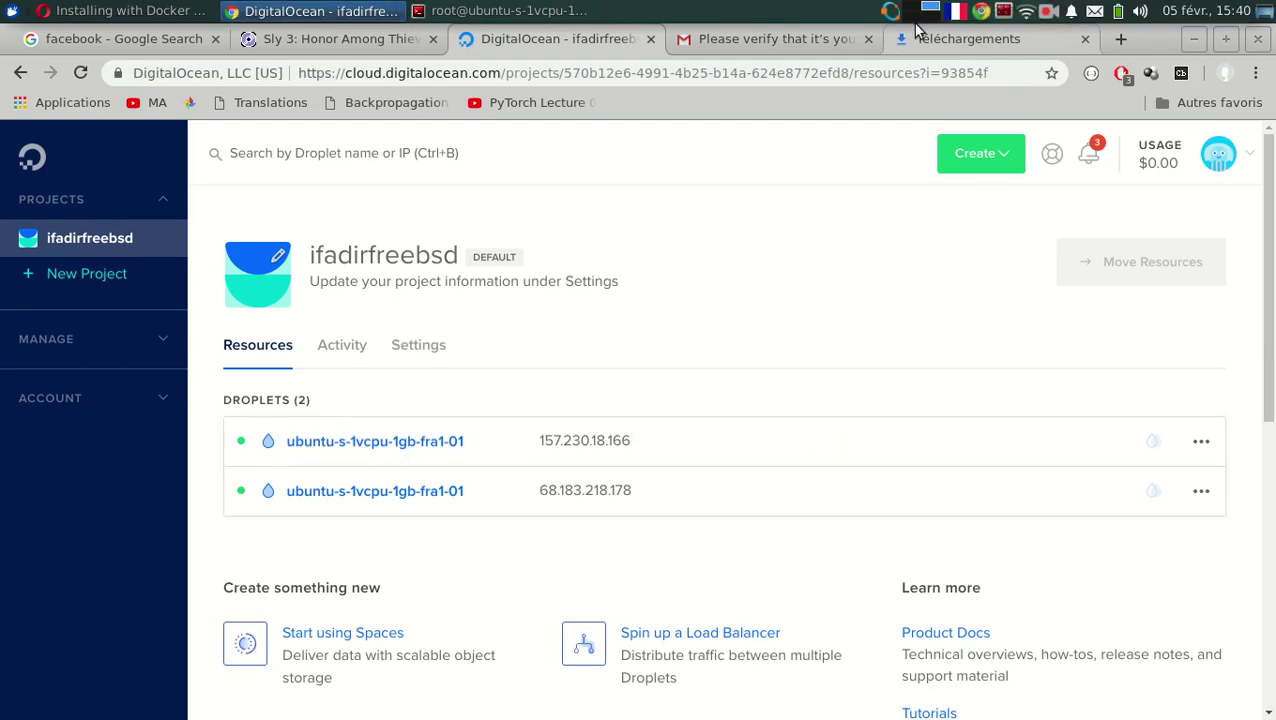
pyautogui.click(117, 9)
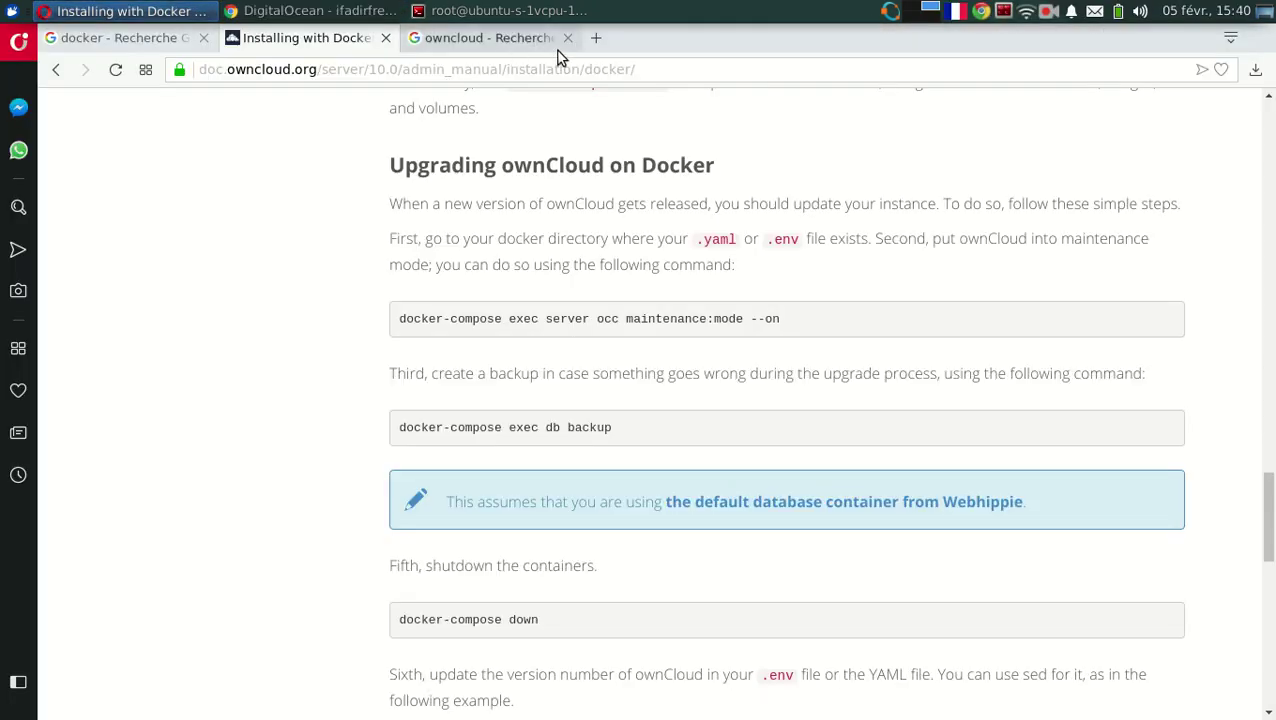
# Load the ownCloud site at 157.230.18.166 in a new tab.
pyautogui.click(595, 38)
pyautogui.write('157.230.18.166')
pyautogui.press('Return')
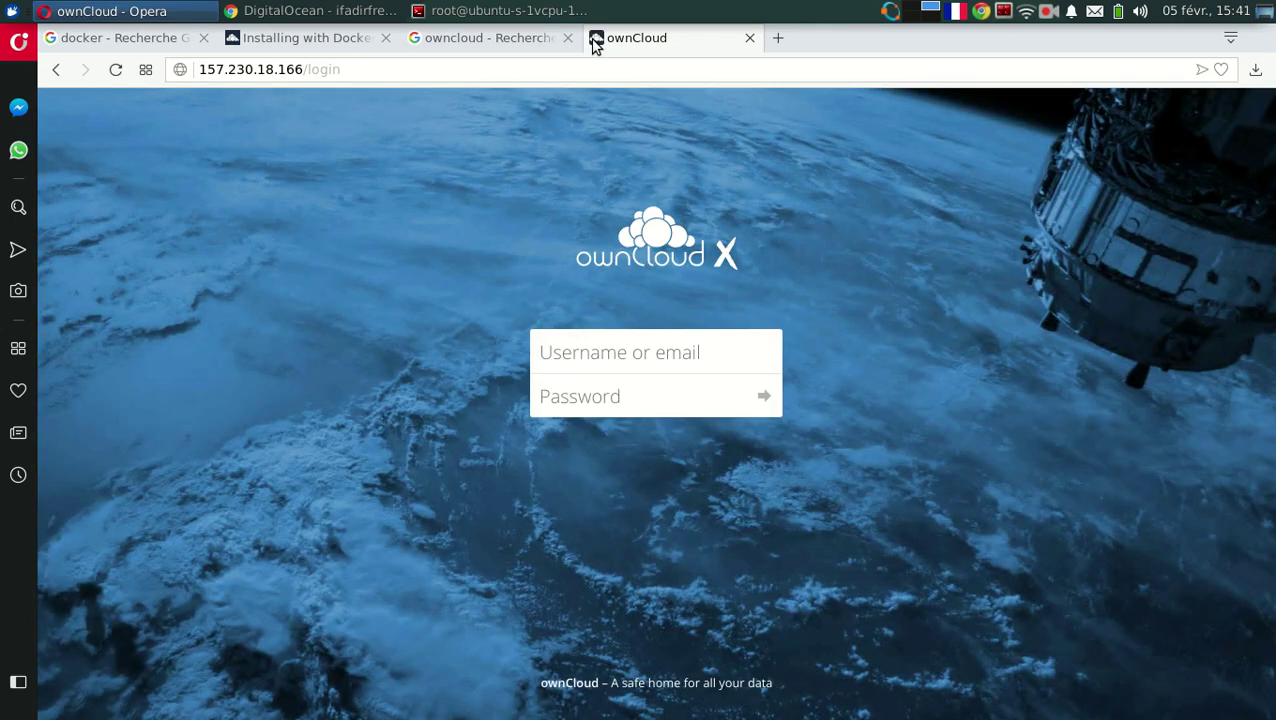
# Sign in as admin with the account password.
pyautogui.write('admin')
pyautogui.press('Tab')
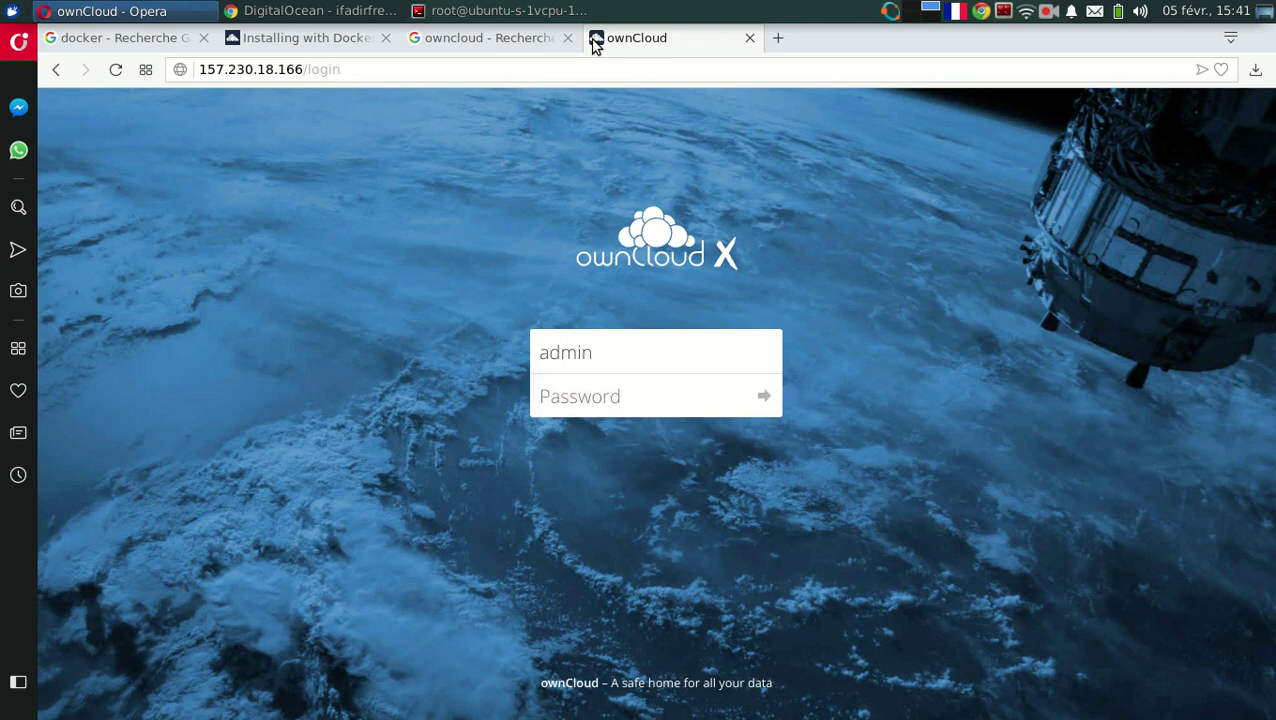
pyautogui.write('a')
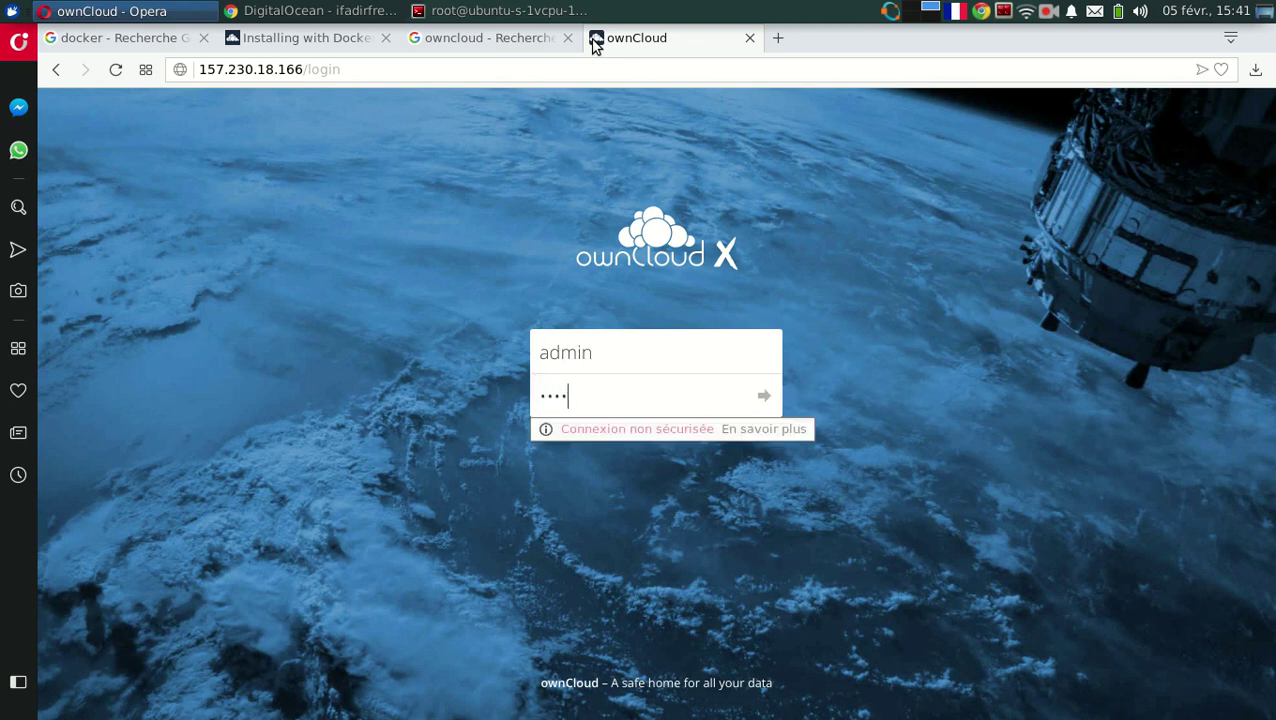
pyautogui.press('Return')
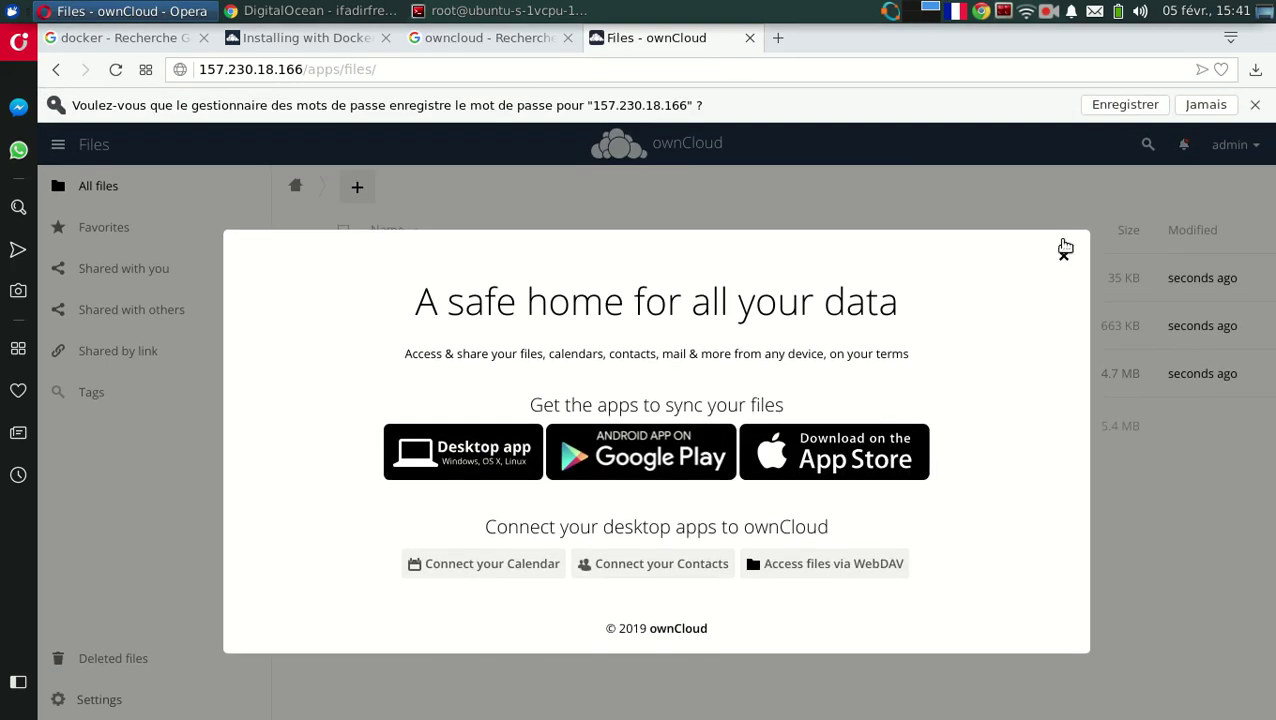
# Dismiss the welcome dialog and save-password bar, then create a folder named Hello.
pyautogui.click(1063, 255)
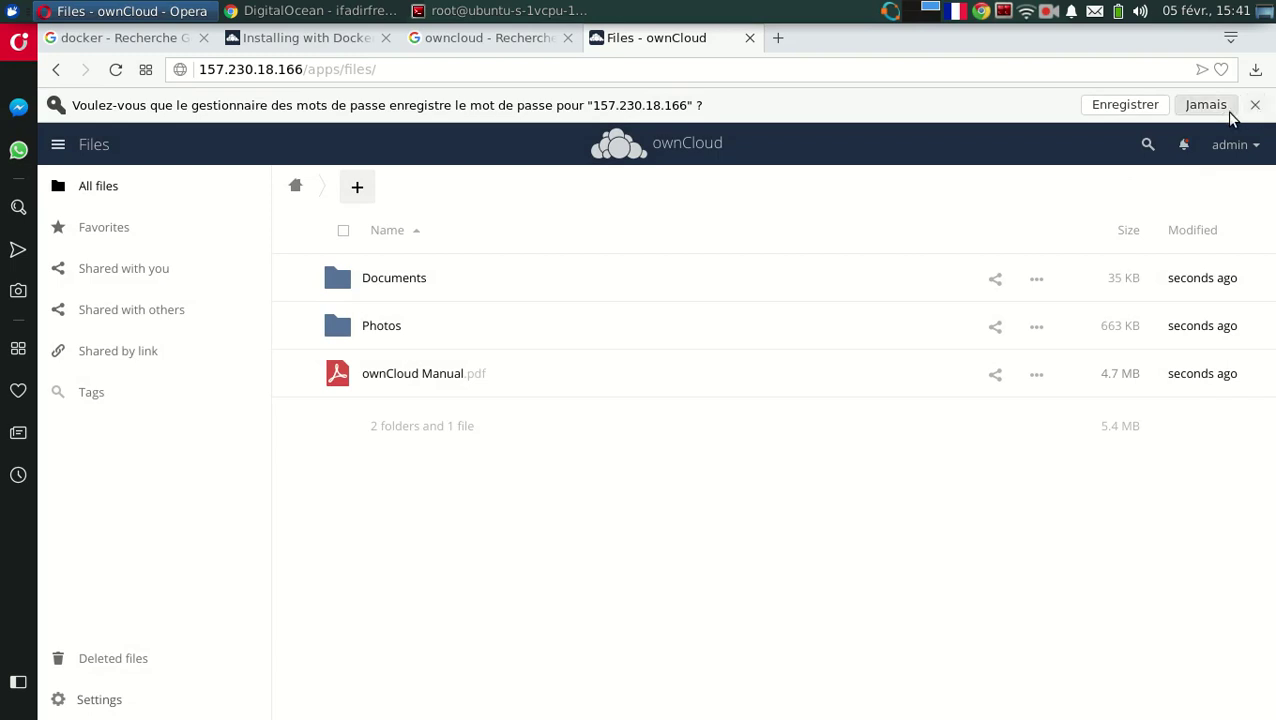
pyautogui.click(1110, 110)
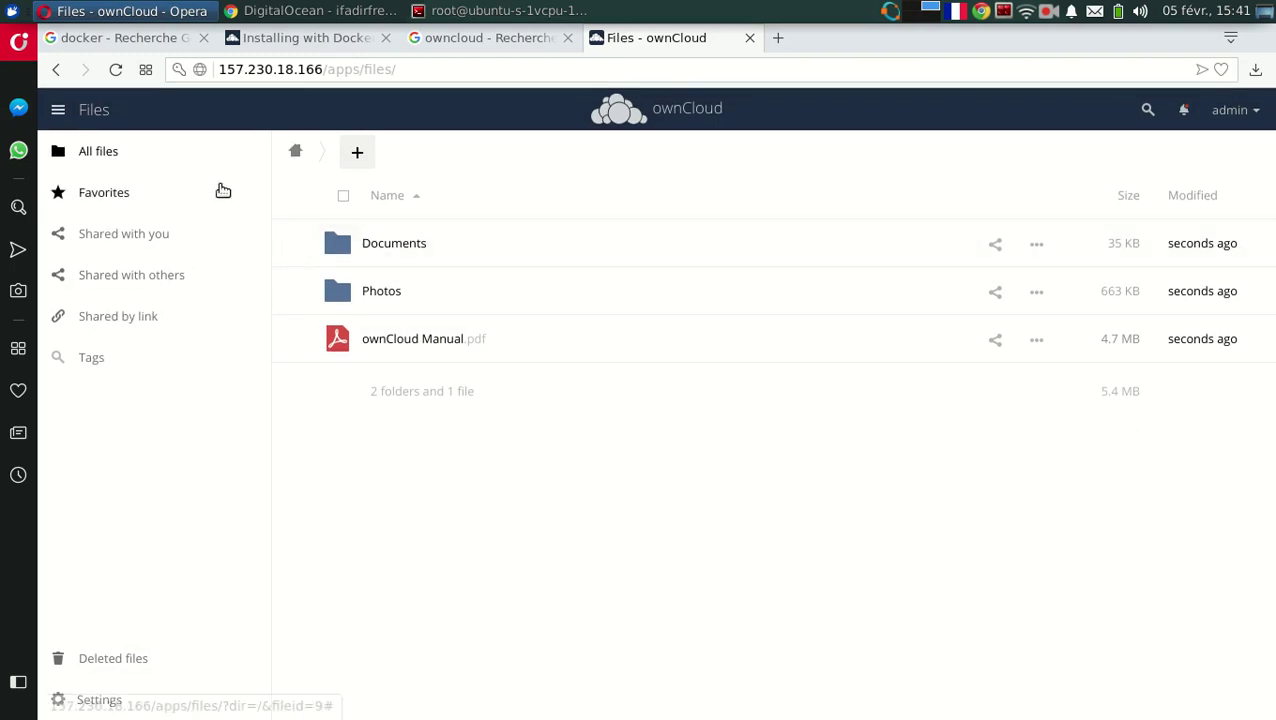
pyautogui.click(360, 153)
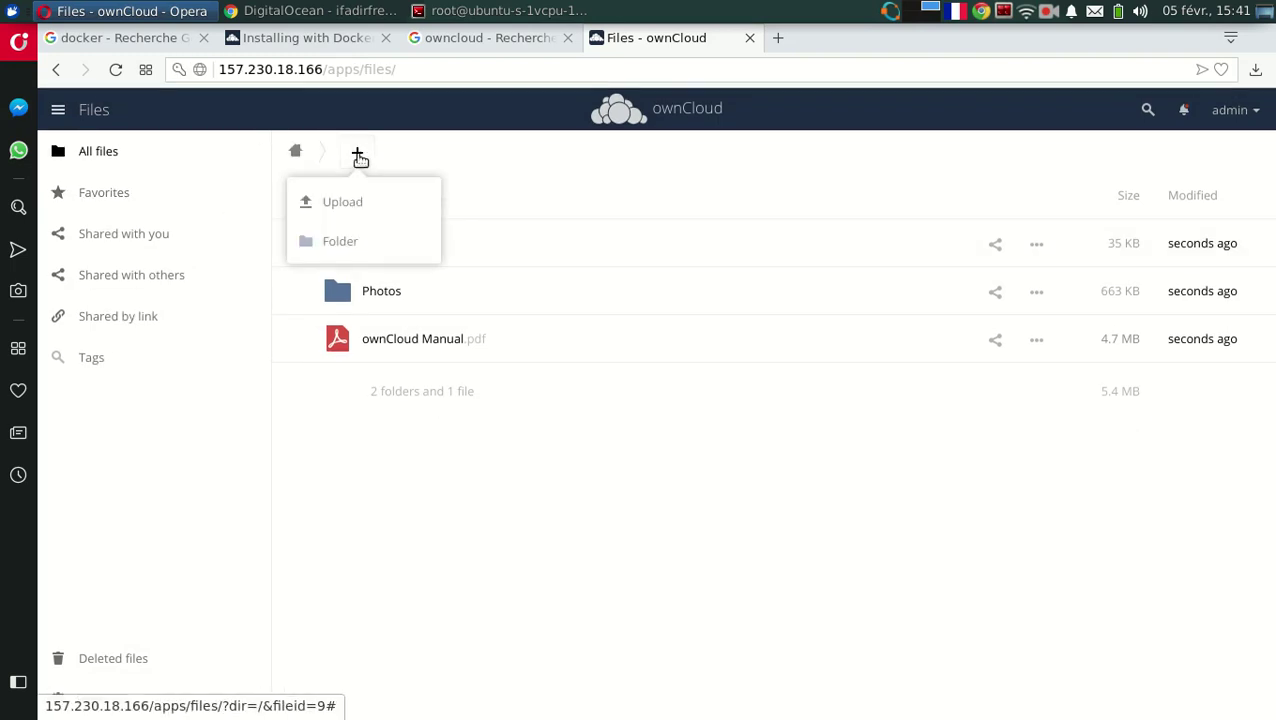
pyautogui.click(342, 244)
pyautogui.write('He')
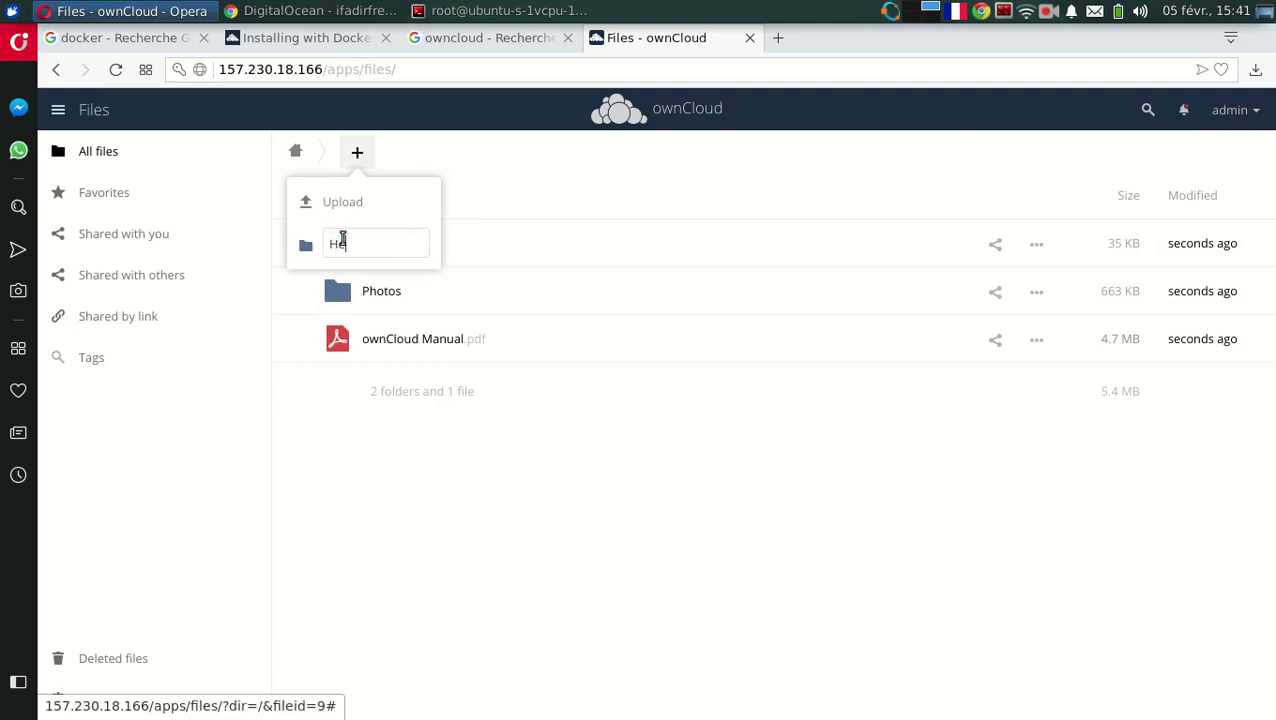
pyautogui.press('Return')
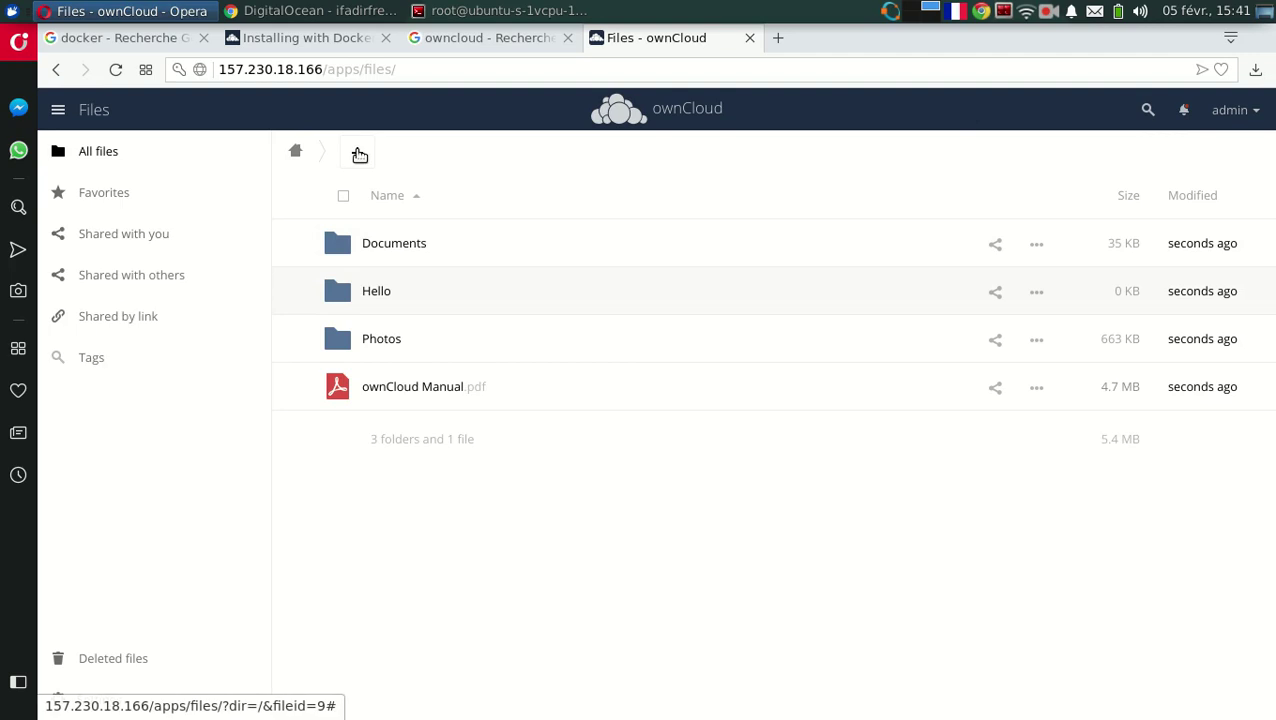
pyautogui.click(357, 154)
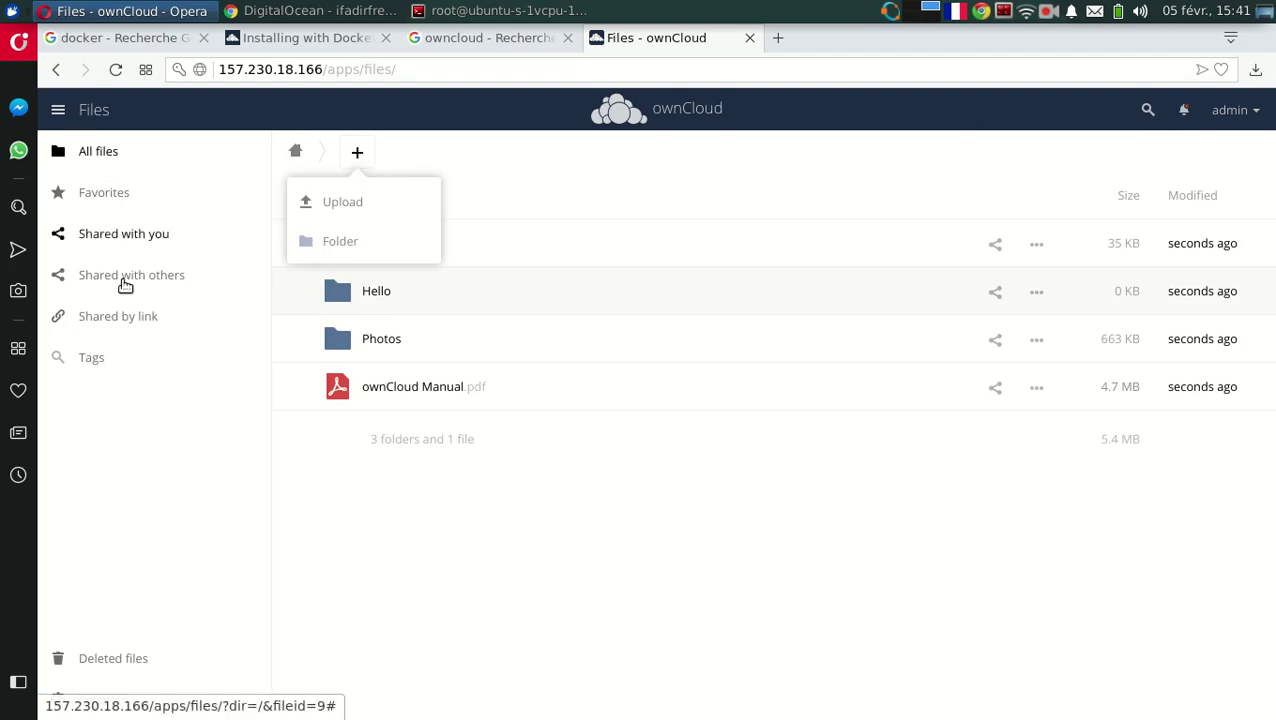
pyautogui.click(1248, 112)
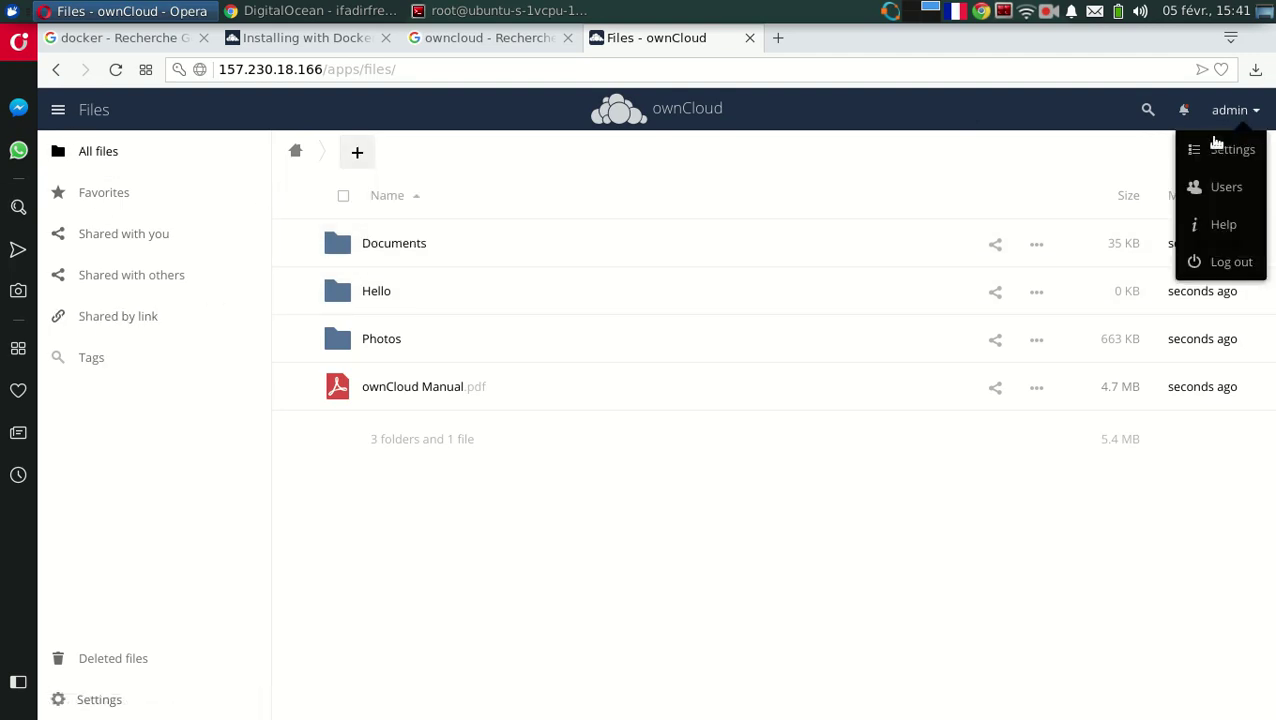
# On the Users page, create the first user with a username, e-mail address and admin group.
pyautogui.click(1218, 187)
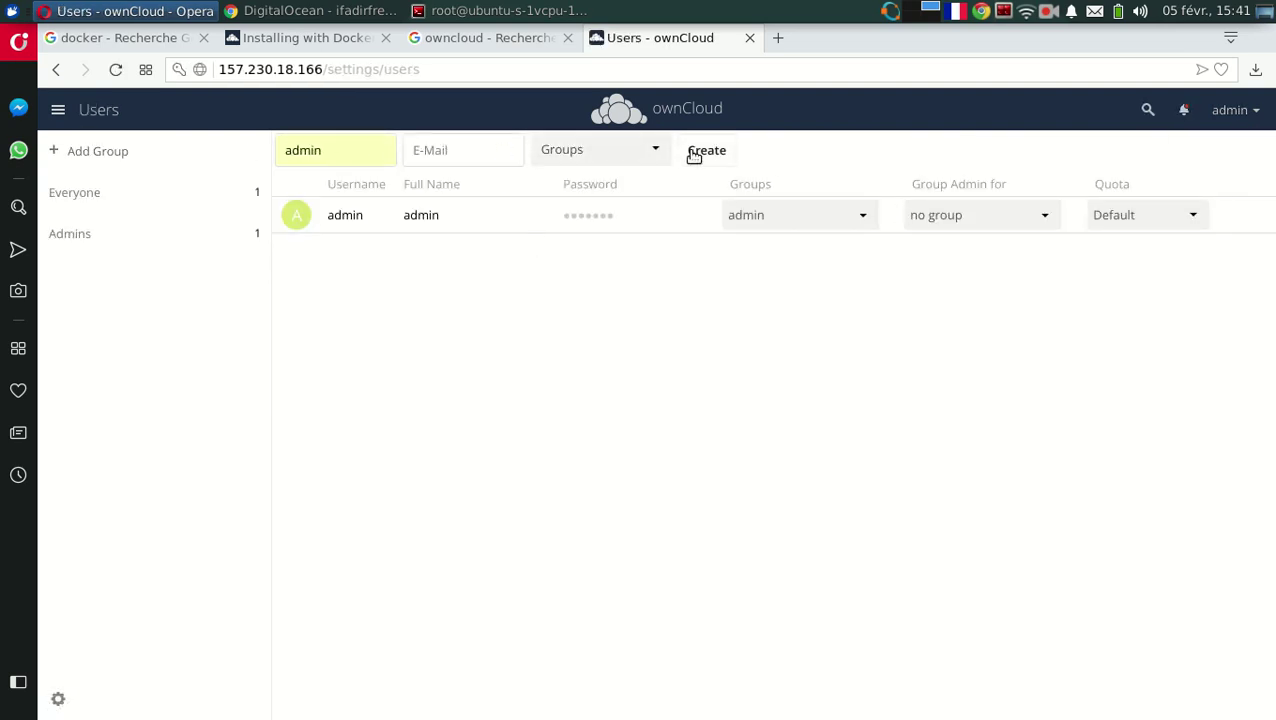
pyautogui.doubleClick(356, 150)
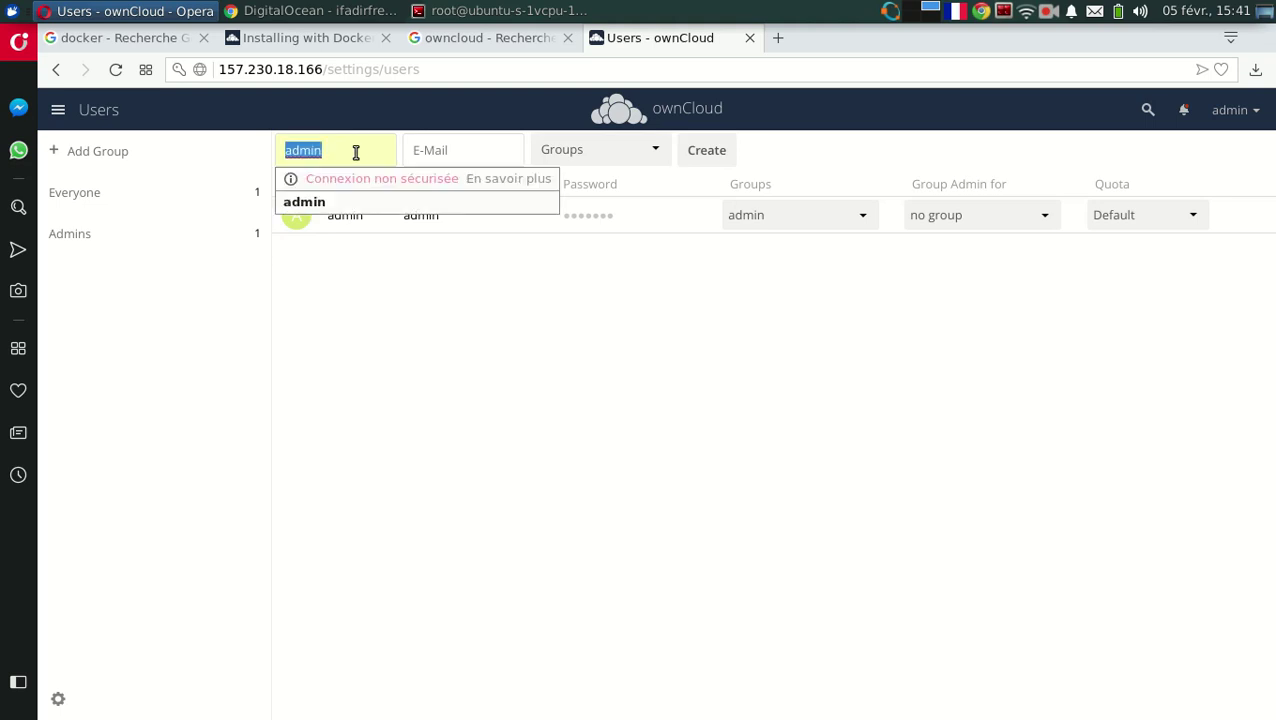
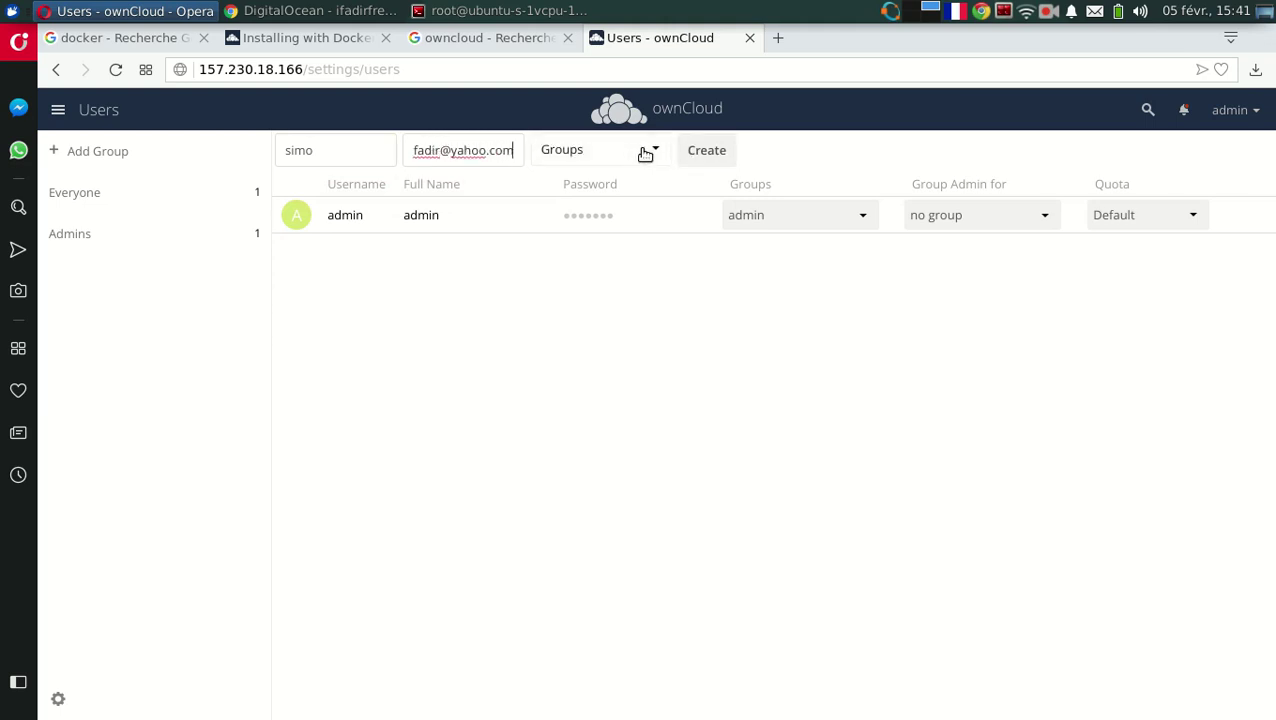
pyautogui.click(632, 153)
pyautogui.click(548, 181)
pyautogui.click(705, 148)
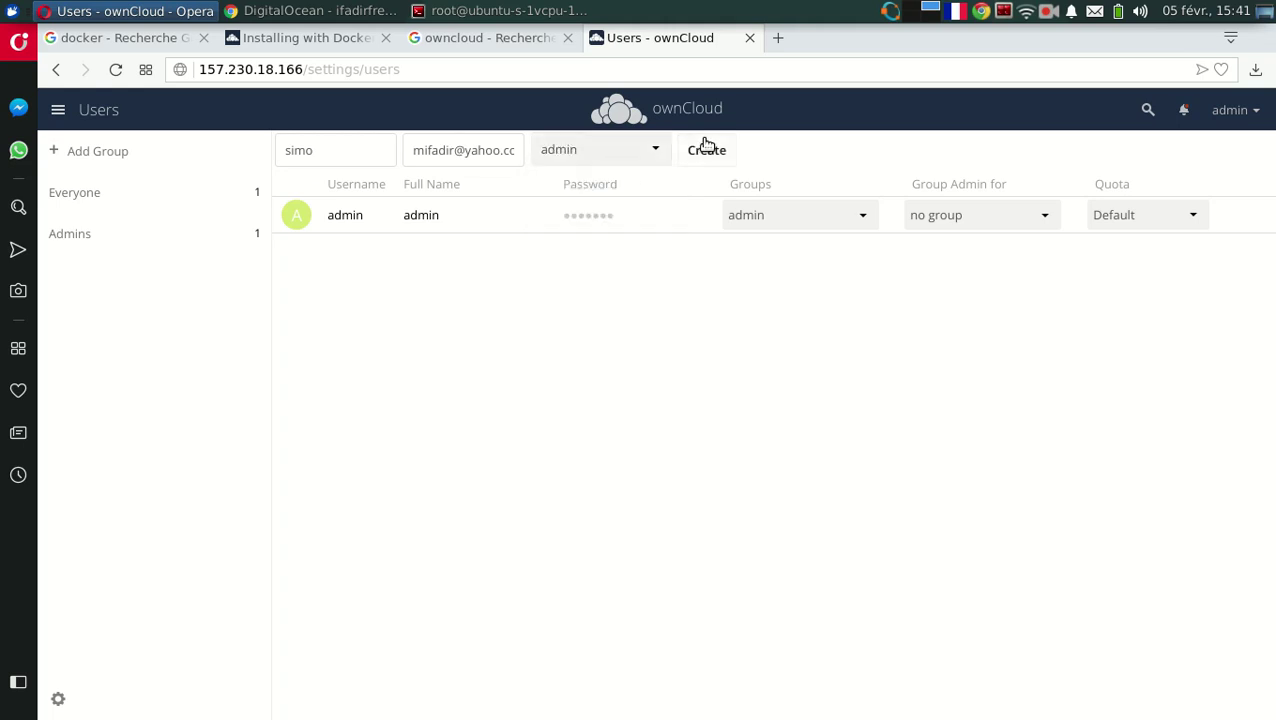
# Create the second user with its own username and e-mail address.
pyautogui.click(305, 160)
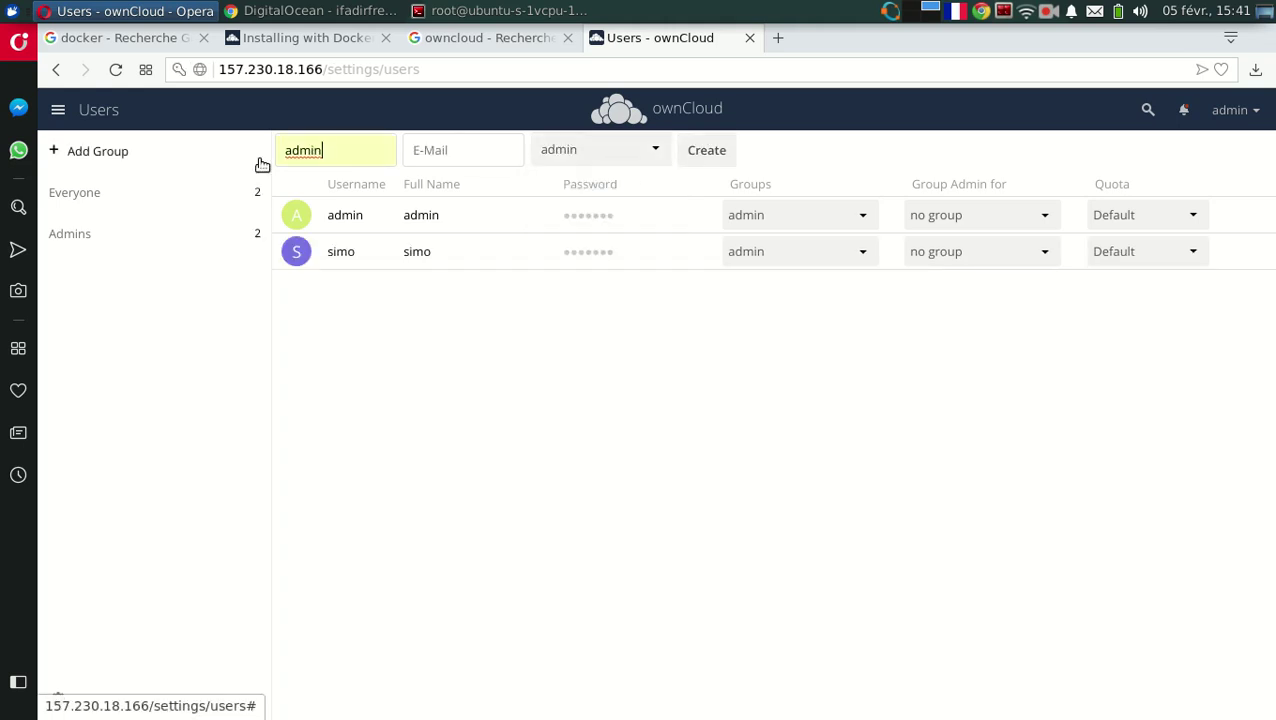
pyautogui.press('BackSpace')
pyautogui.press('BackSpace')
pyautogui.press('BackSpace')
pyautogui.press('BackSpace')
pyautogui.press('BackSpace')
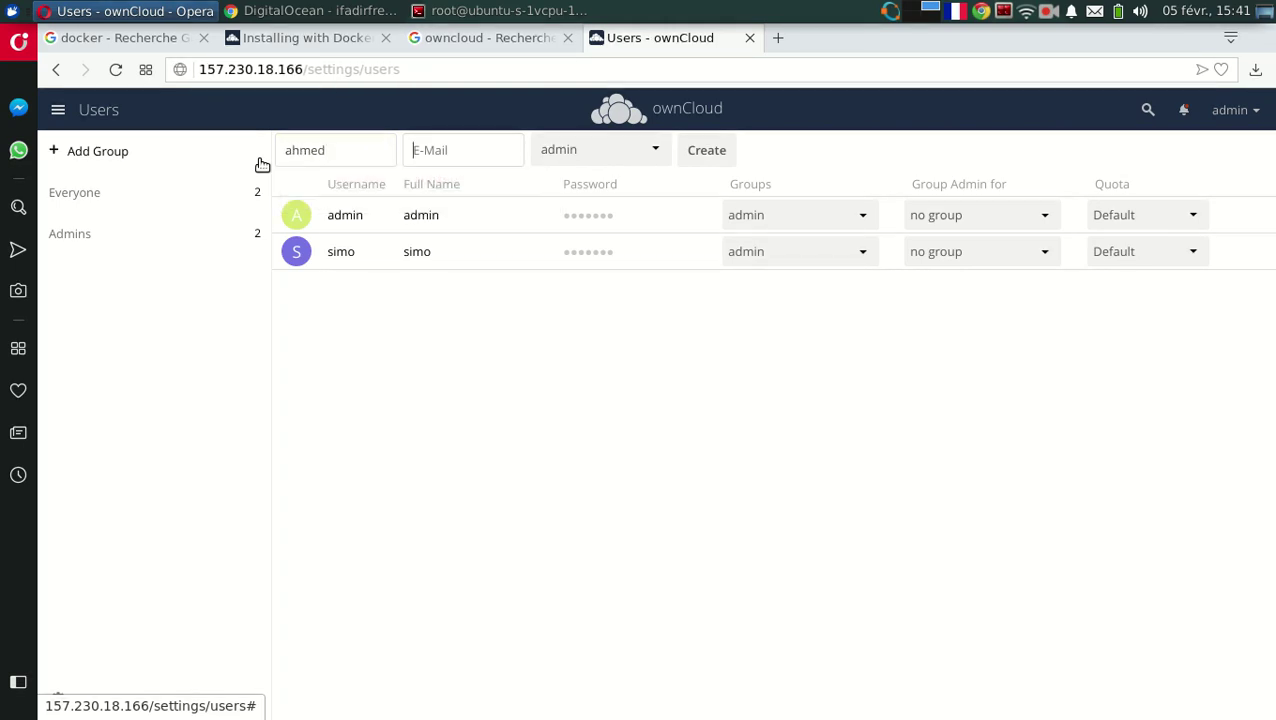
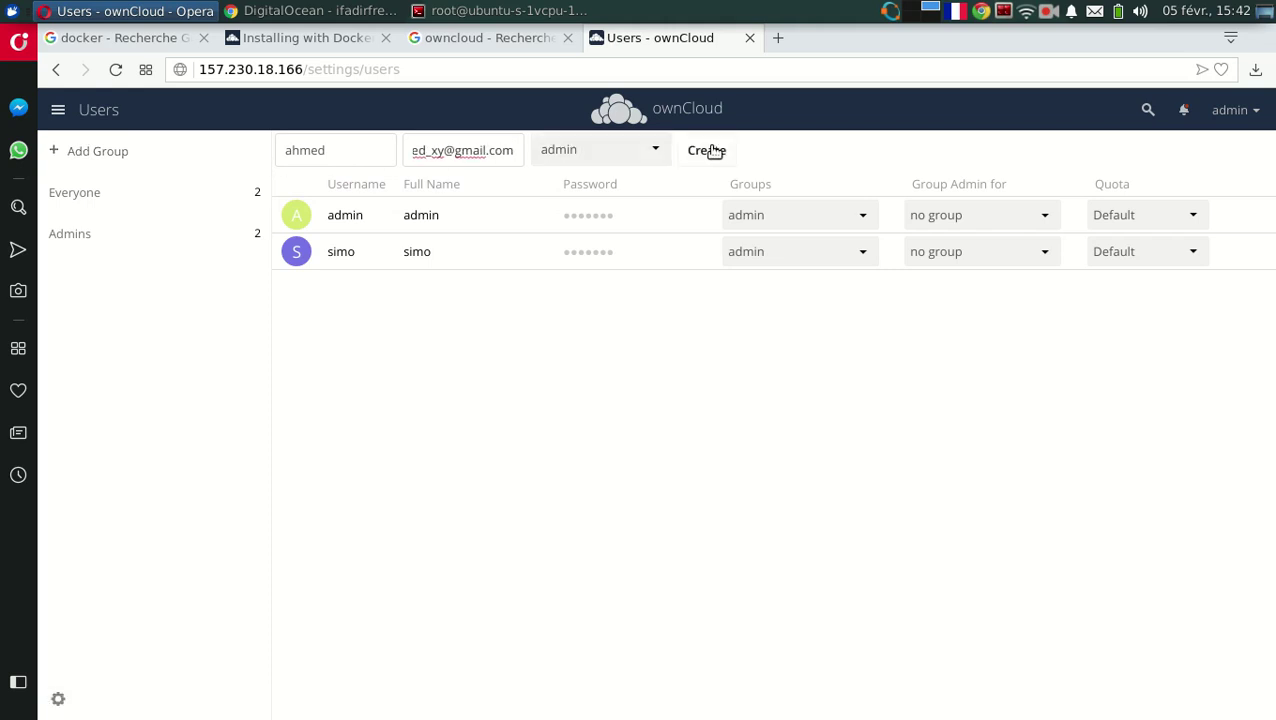
pyautogui.click(719, 152)
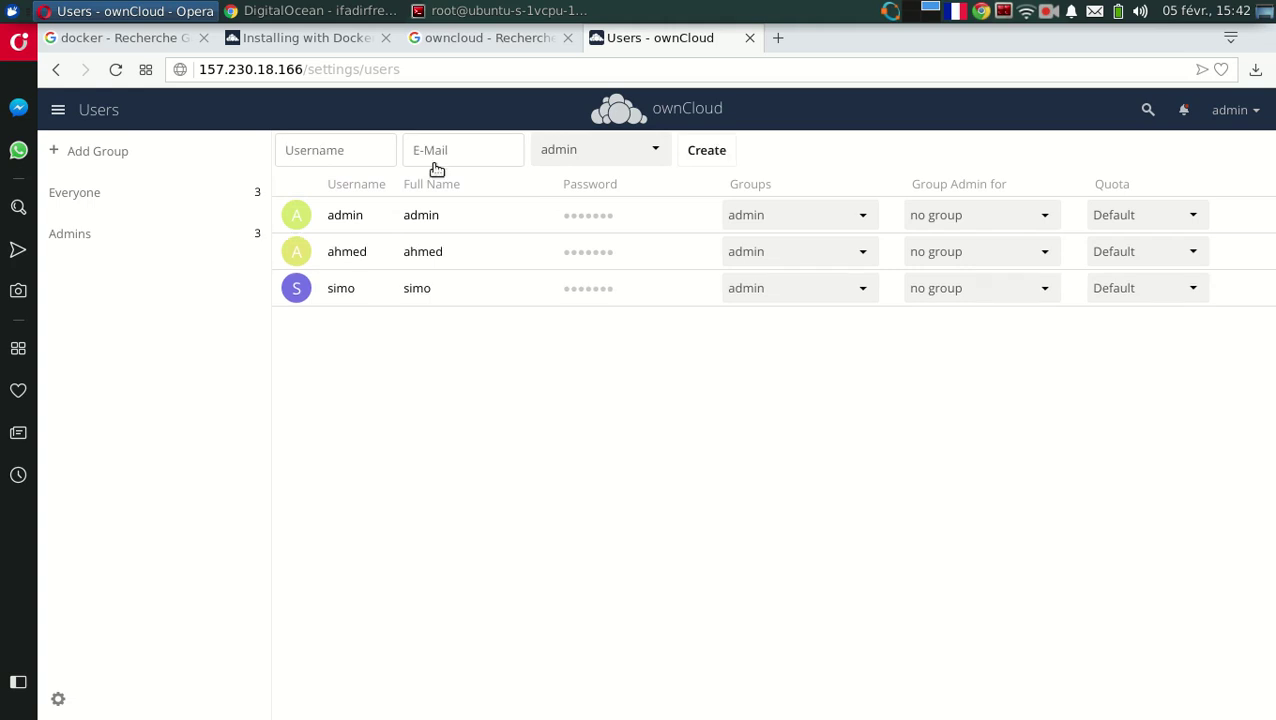
pyautogui.click(1224, 111)
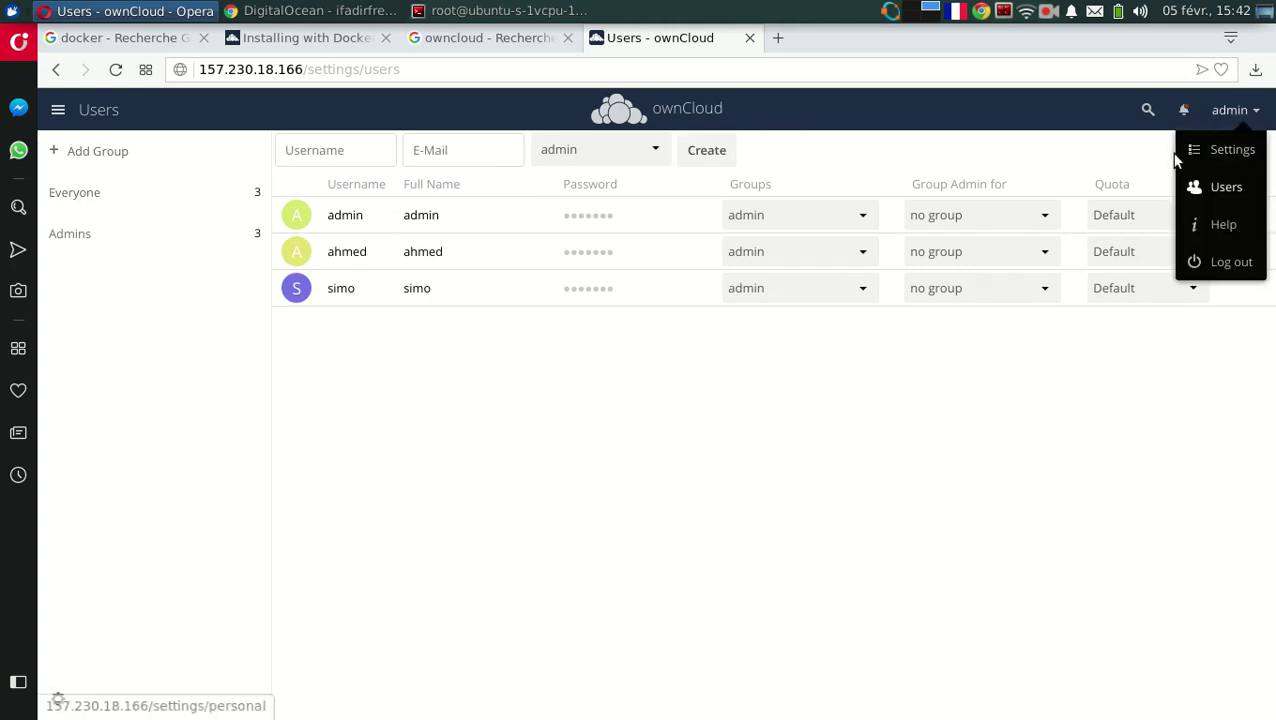
# View the admin's personal settings: profile, Federated Cloud ID and version 10.0.10.
pyautogui.click(1226, 160)
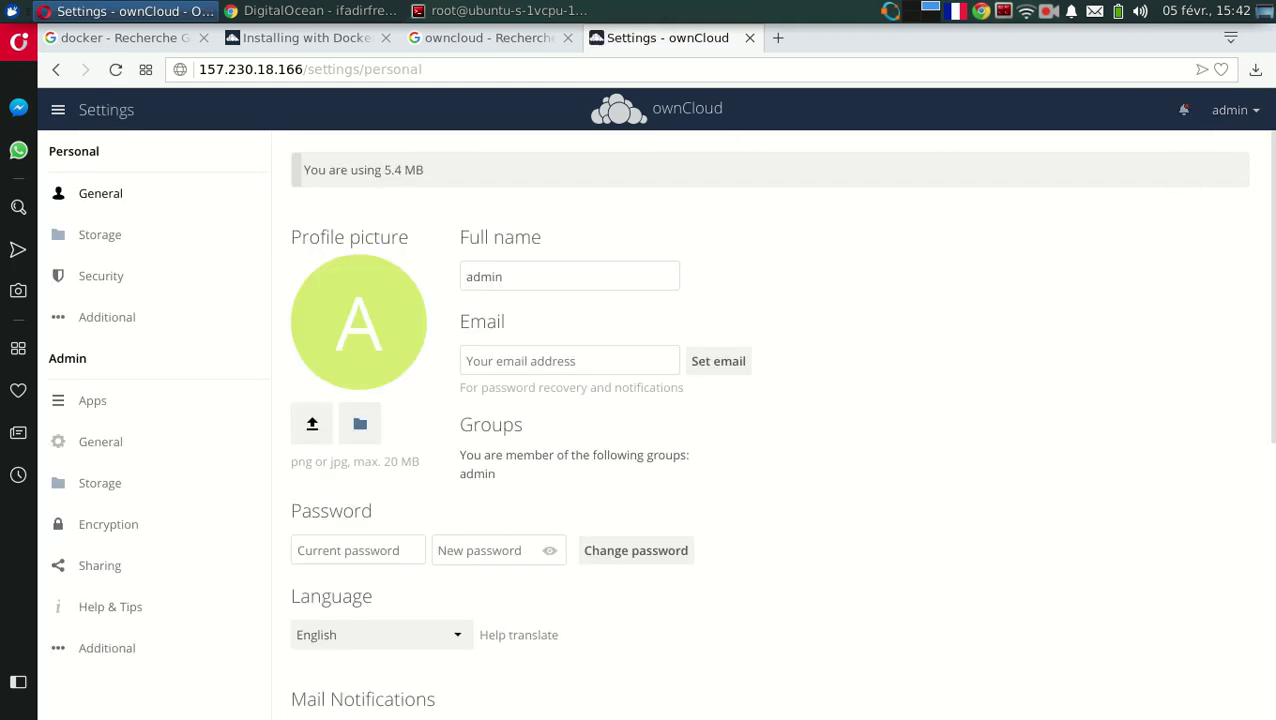
pyautogui.scroll(-5, 780, 420)
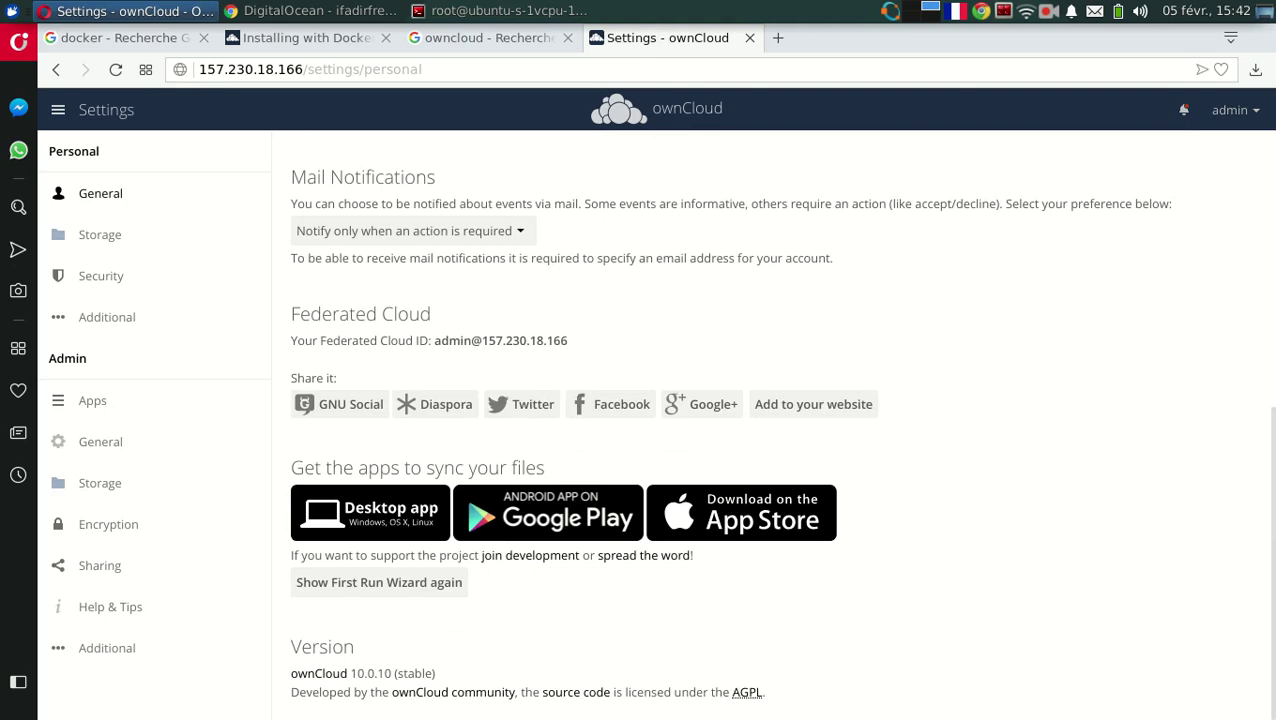
pyautogui.scroll(5, 810, 247)
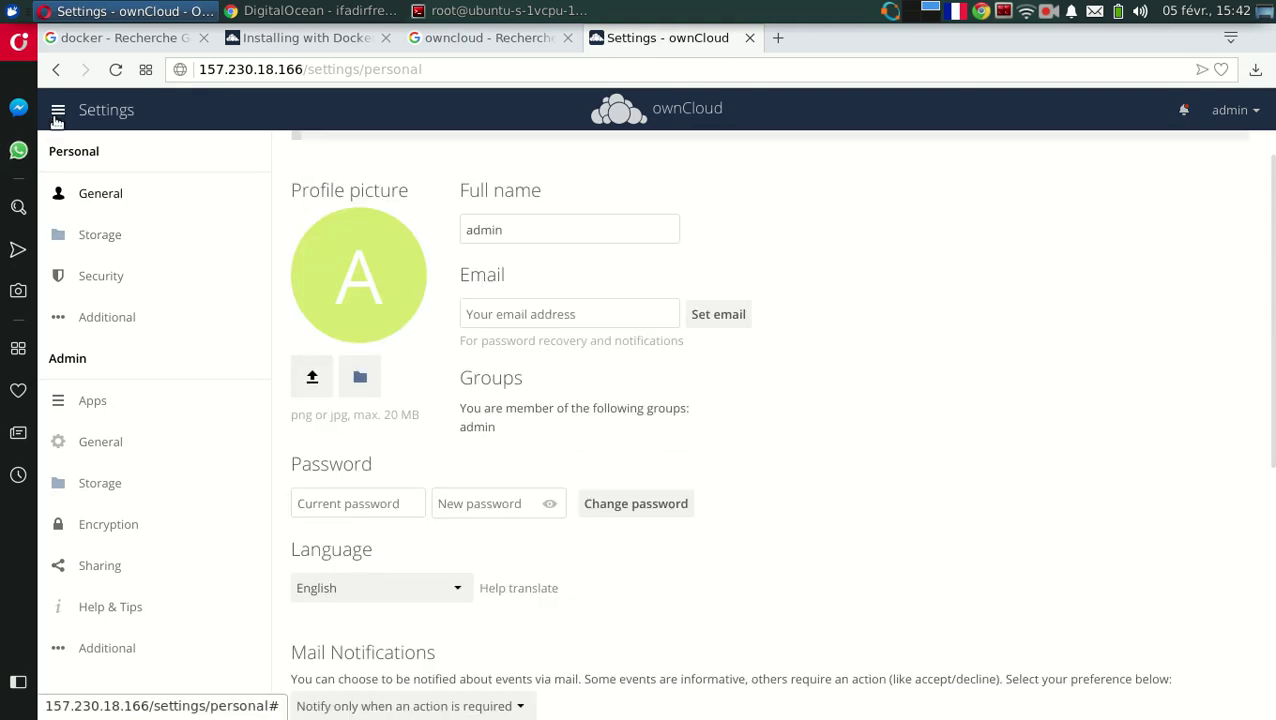
# In Admin > General, change the Email server send mode from php to smtp.
pyautogui.click(105, 442)
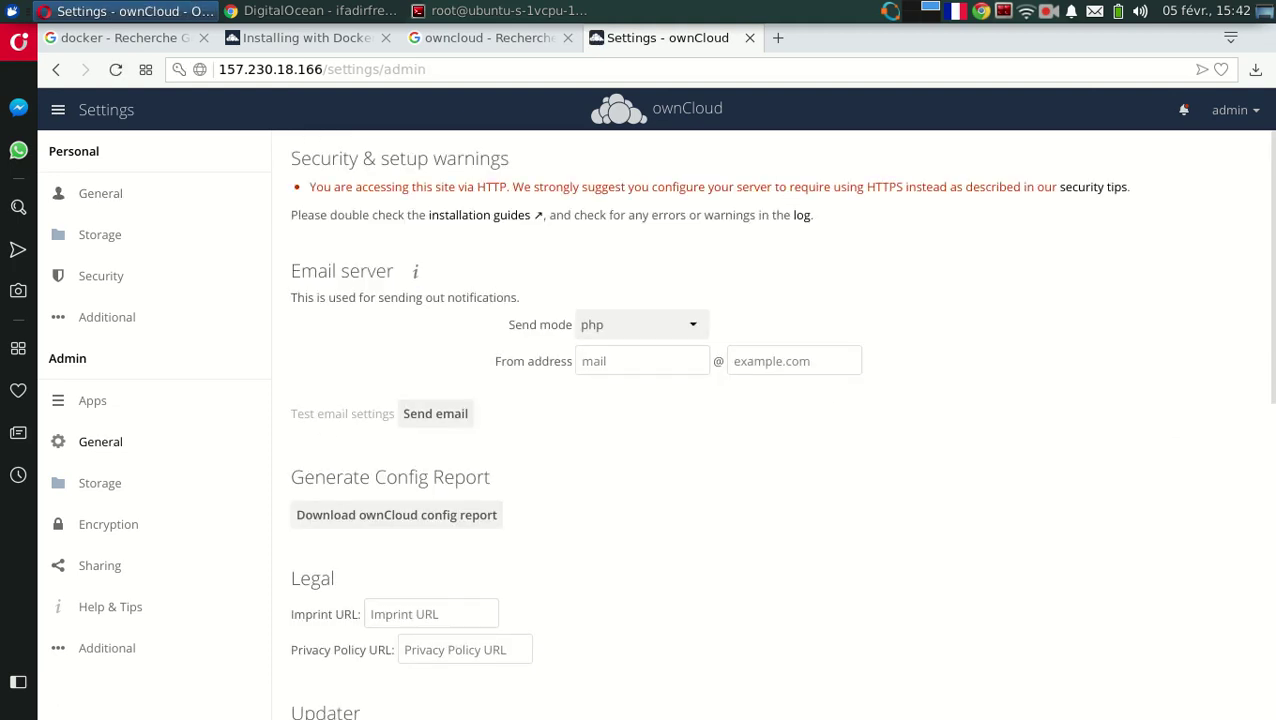
pyautogui.scroll(-4, 1200, 240)
pyautogui.scroll(4, 1153, 276)
pyautogui.click(635, 327)
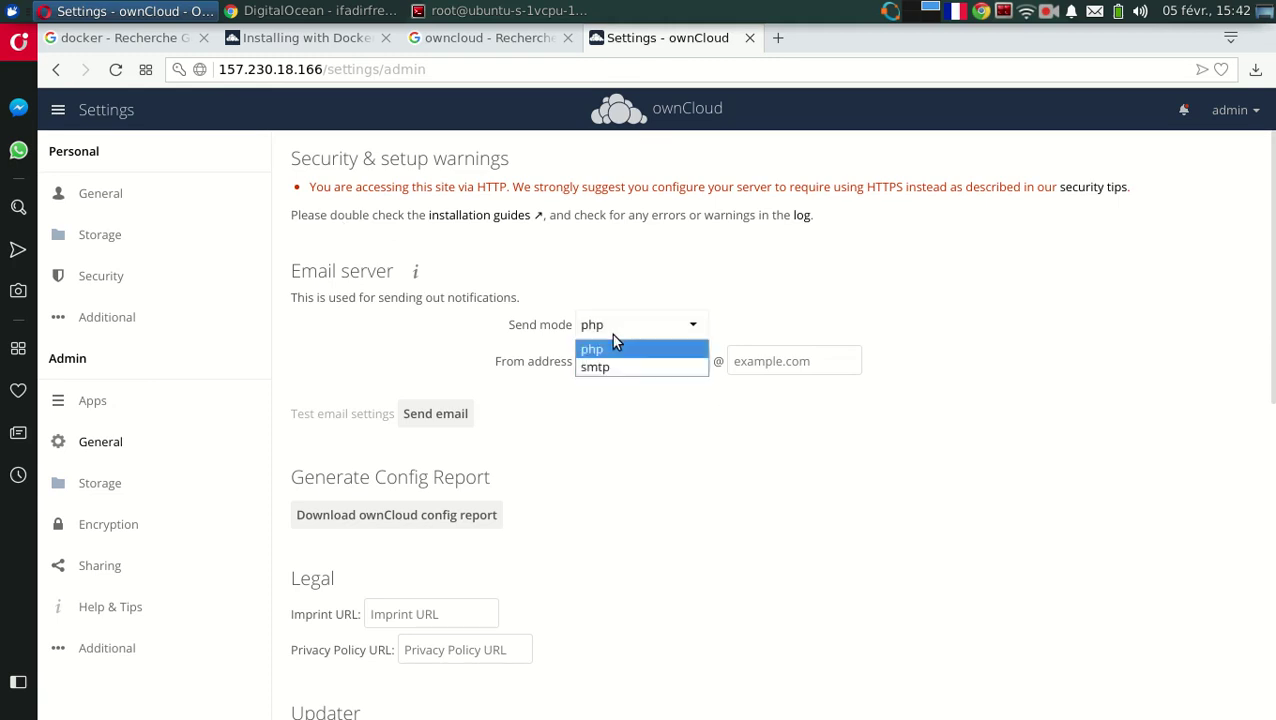
pyautogui.click(595, 367)
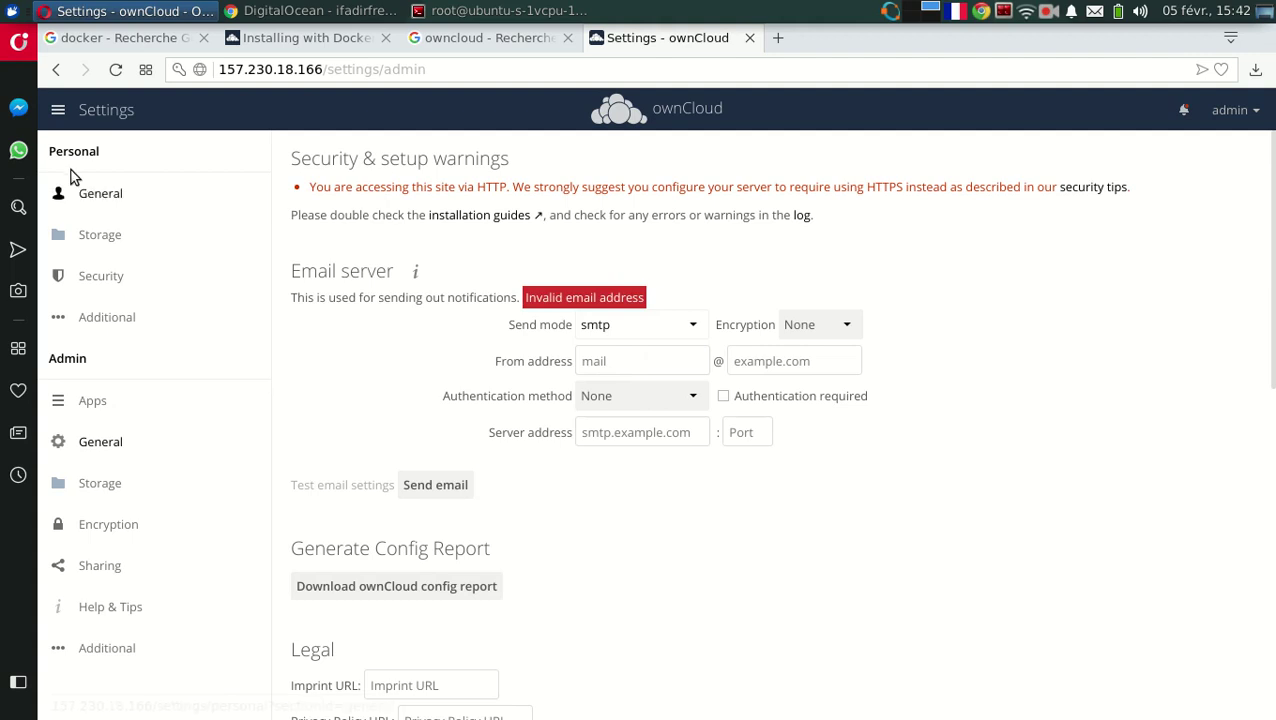
pyautogui.click(60, 112)
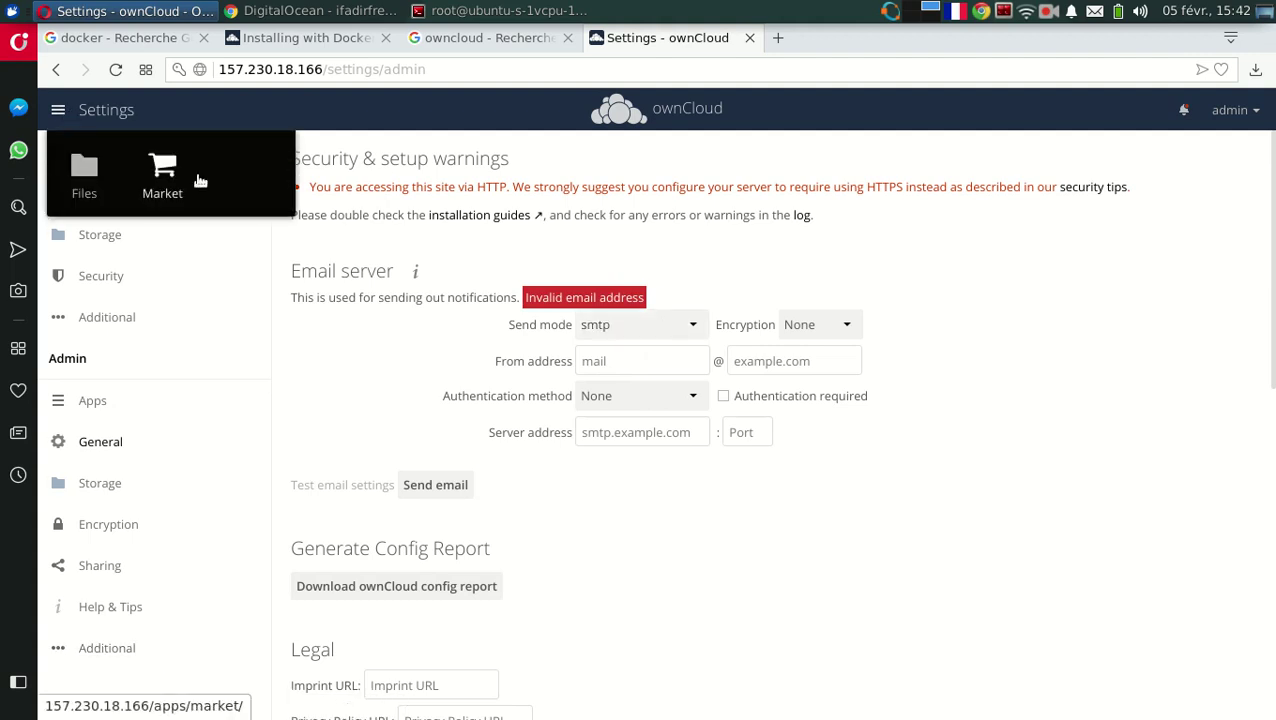
# Open the Market, then raise the microphone input level in the system sound controls.
pyautogui.click(162, 170)
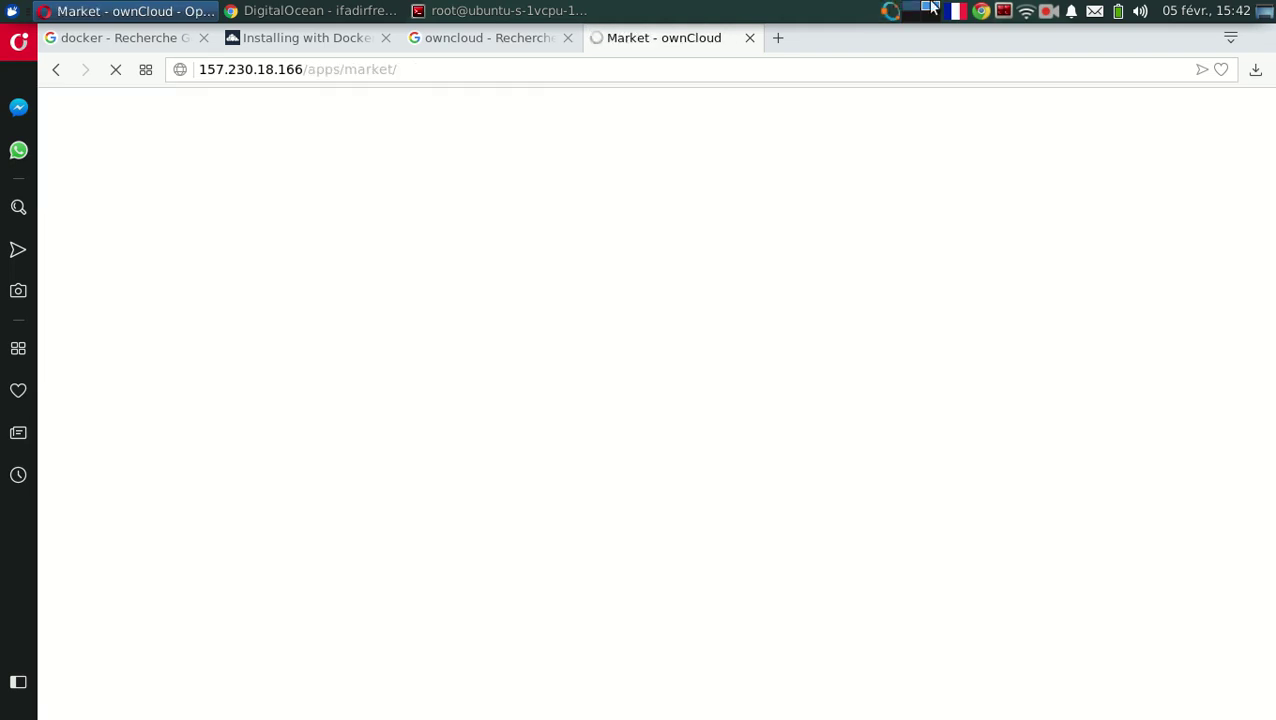
pyautogui.click(1146, 18)
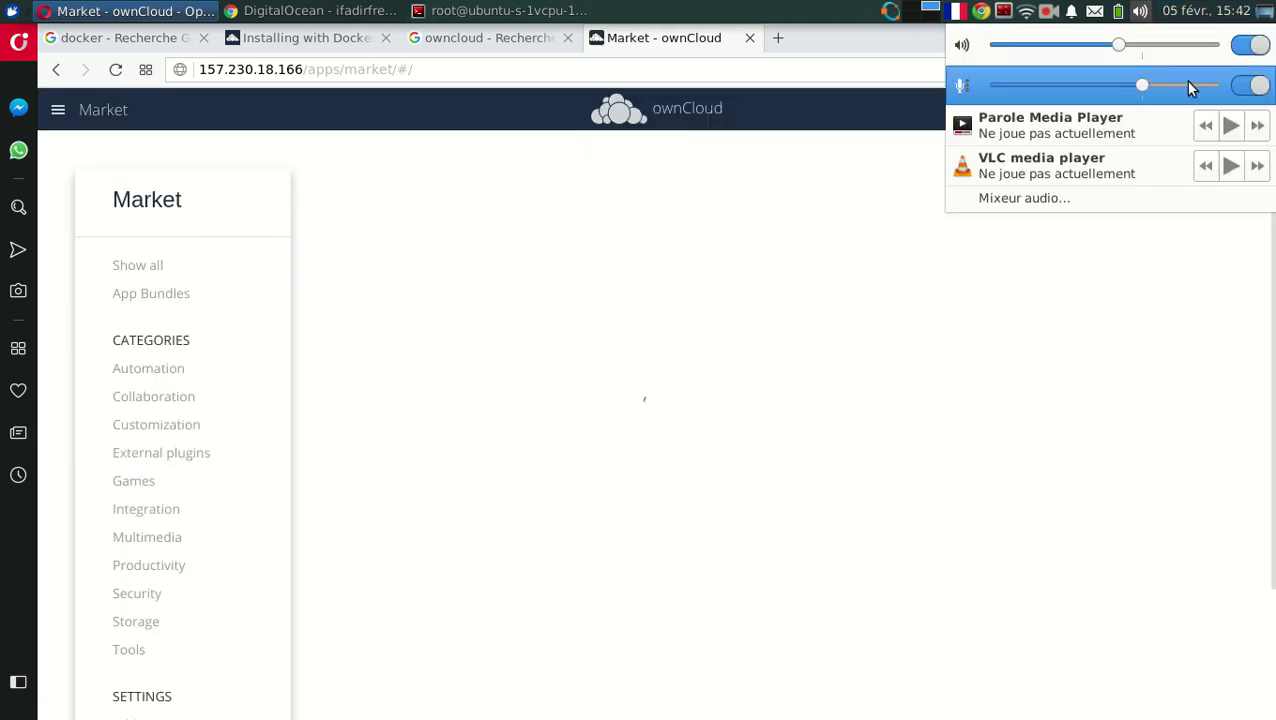
pyautogui.moveTo(1184, 81); pyautogui.dragTo(1216, 88)
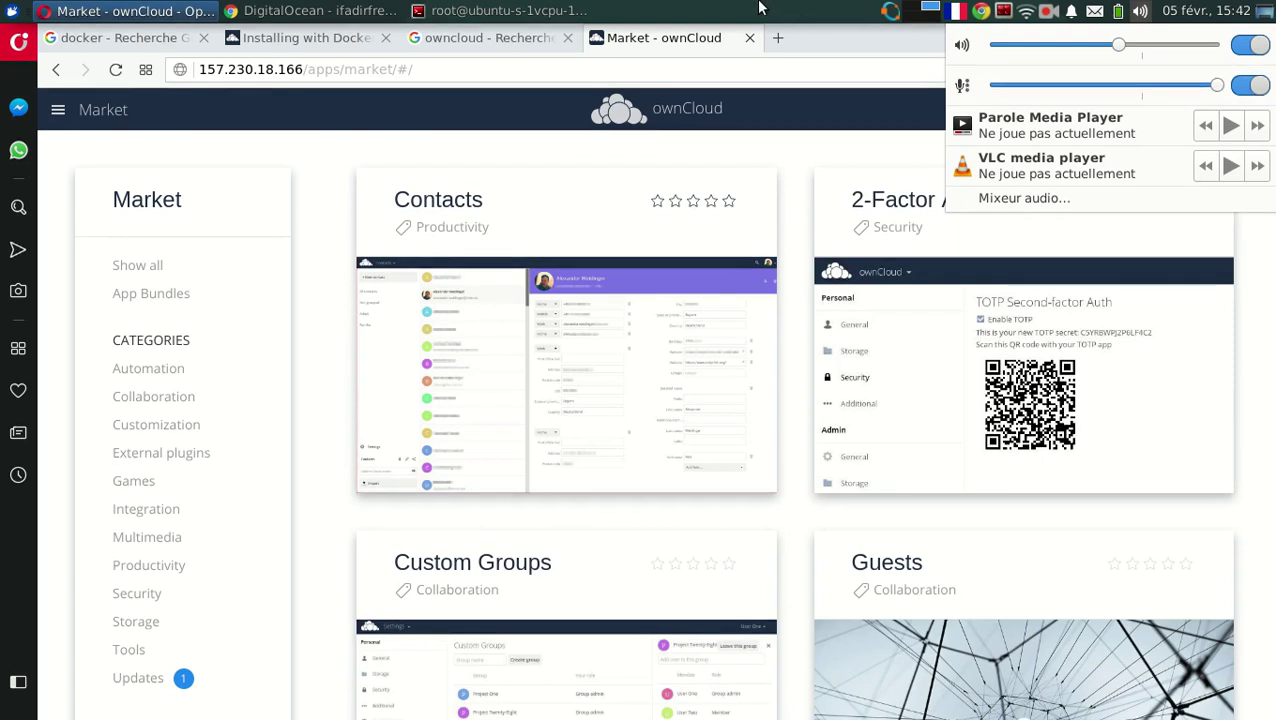
pyautogui.click(655, 45)
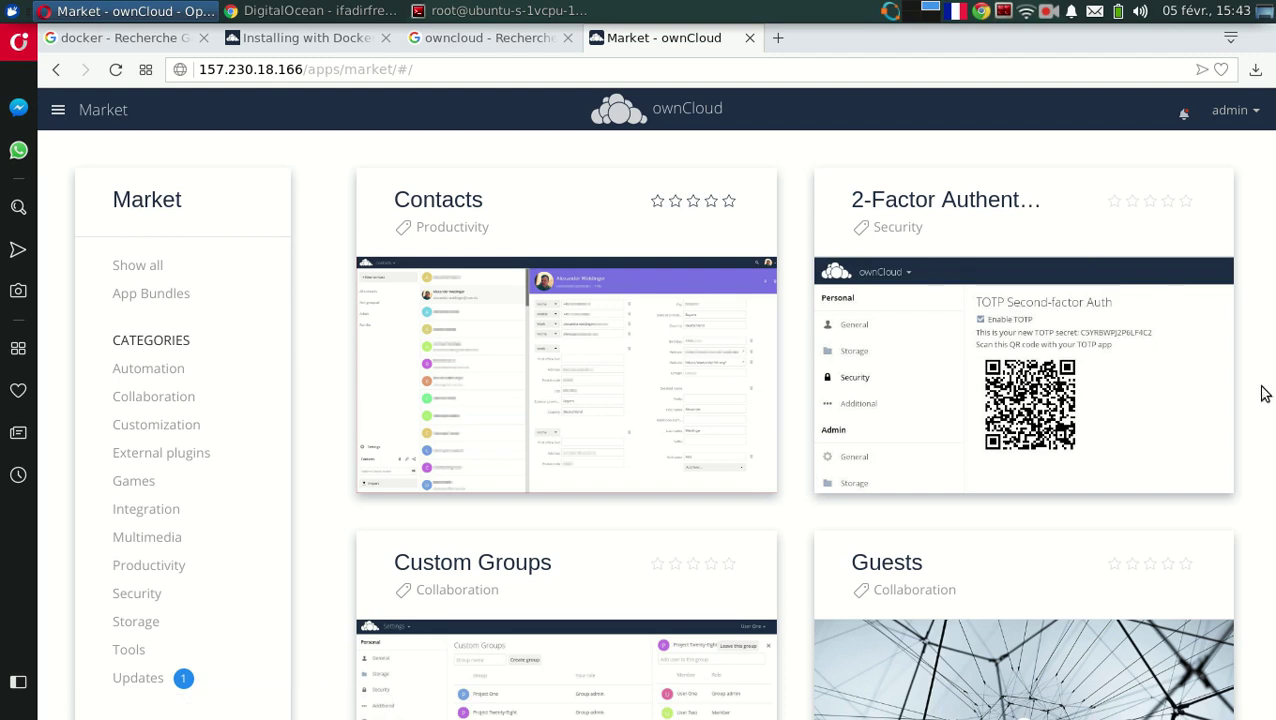
# Scroll down the Market's app cards to reach Gallery.
pyautogui.scroll(-5, 1263, 393)
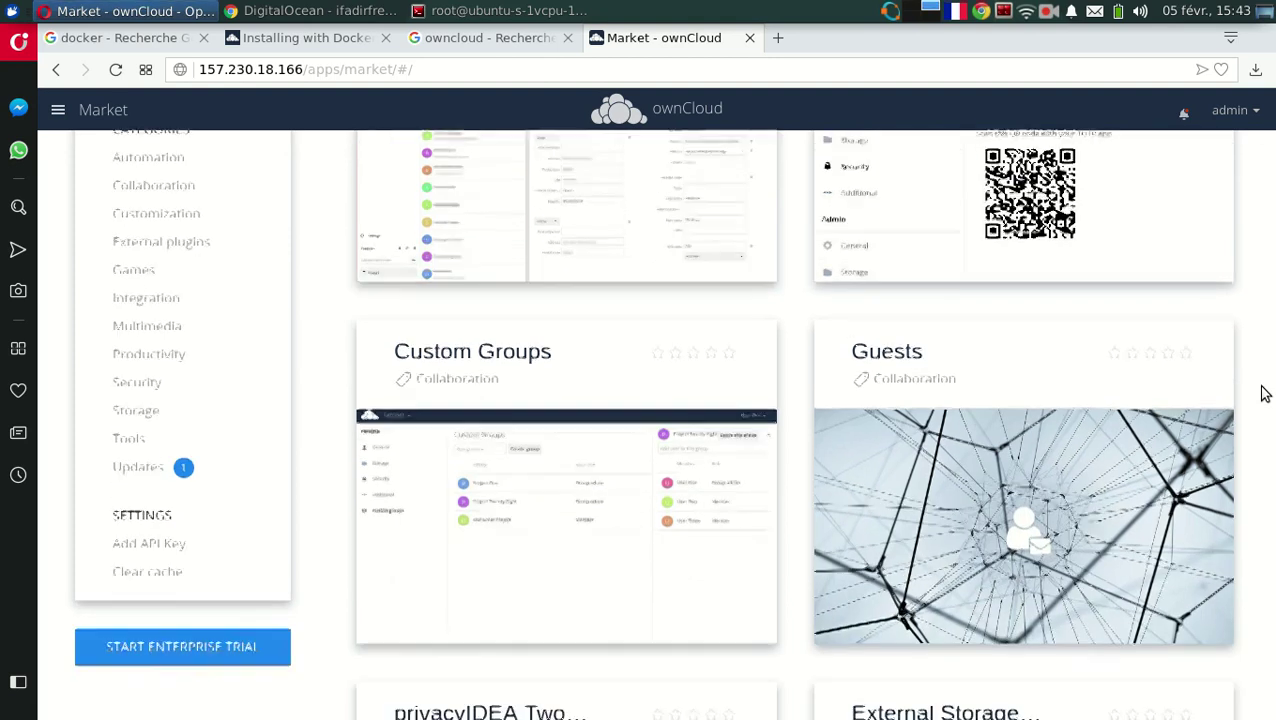
pyautogui.scroll(-5, 1263, 393)
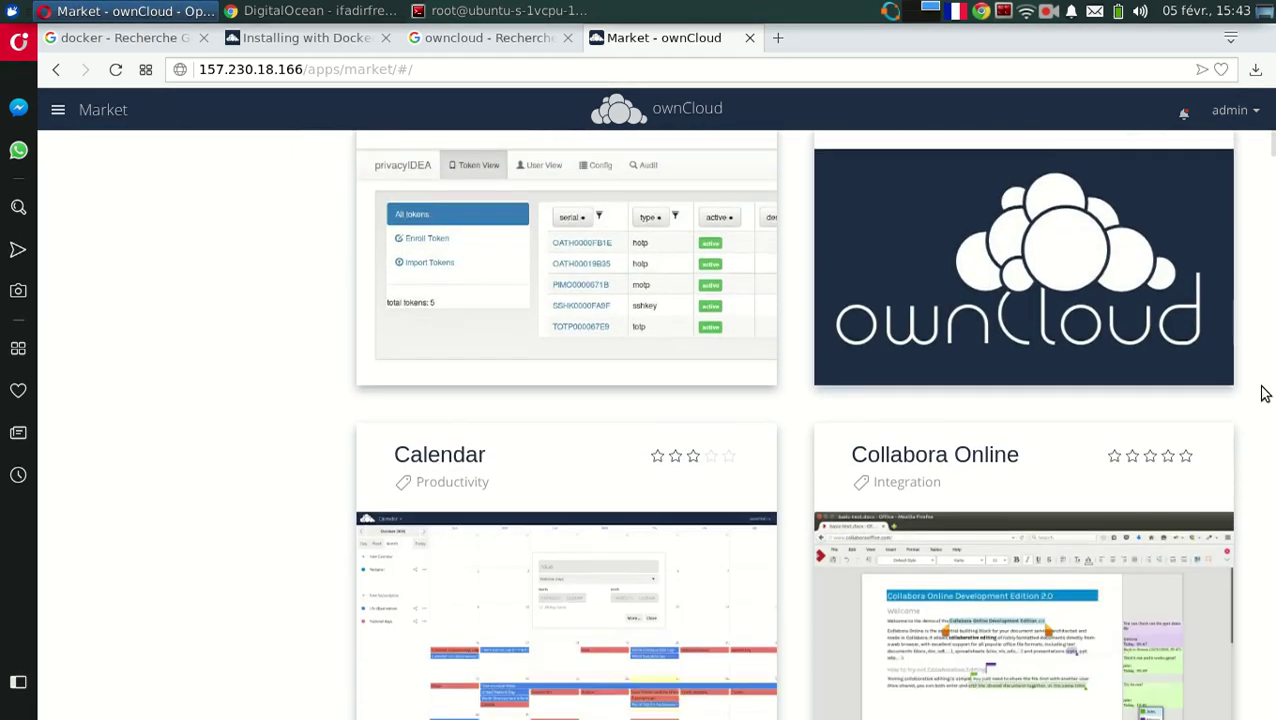
pyautogui.scroll(-6, 1263, 393)
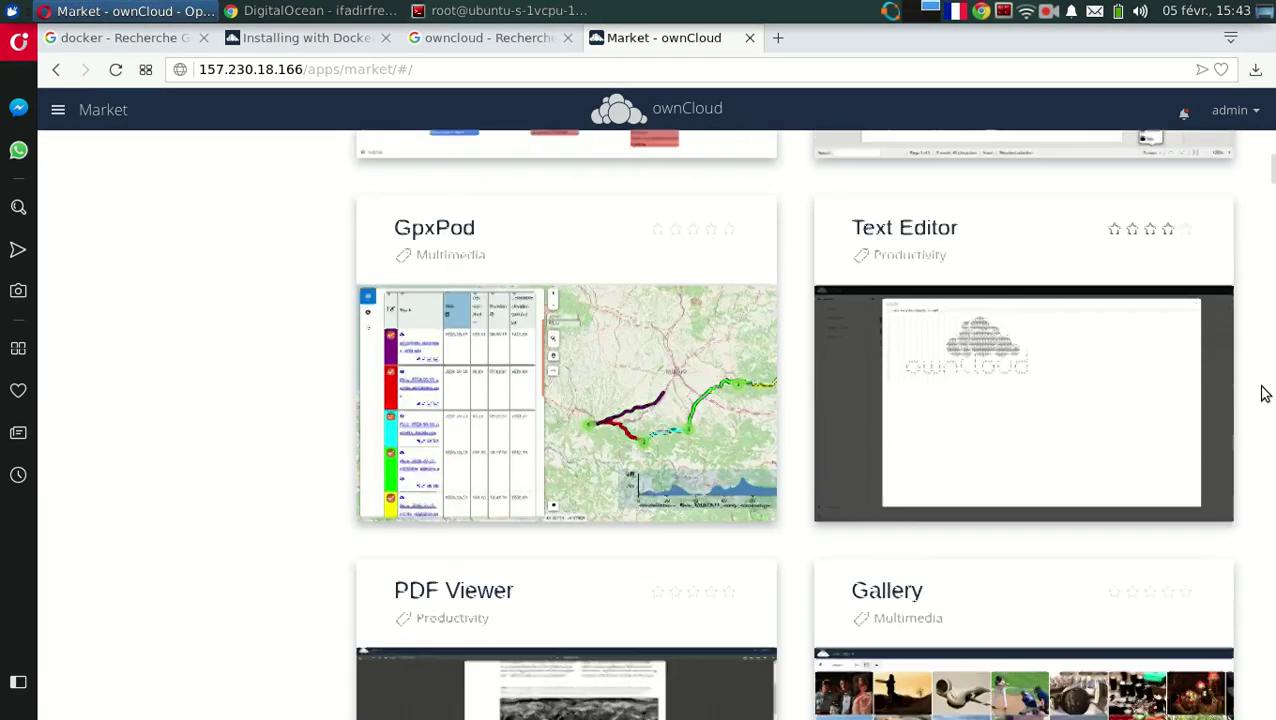
pyautogui.scroll(-2, 1263, 393)
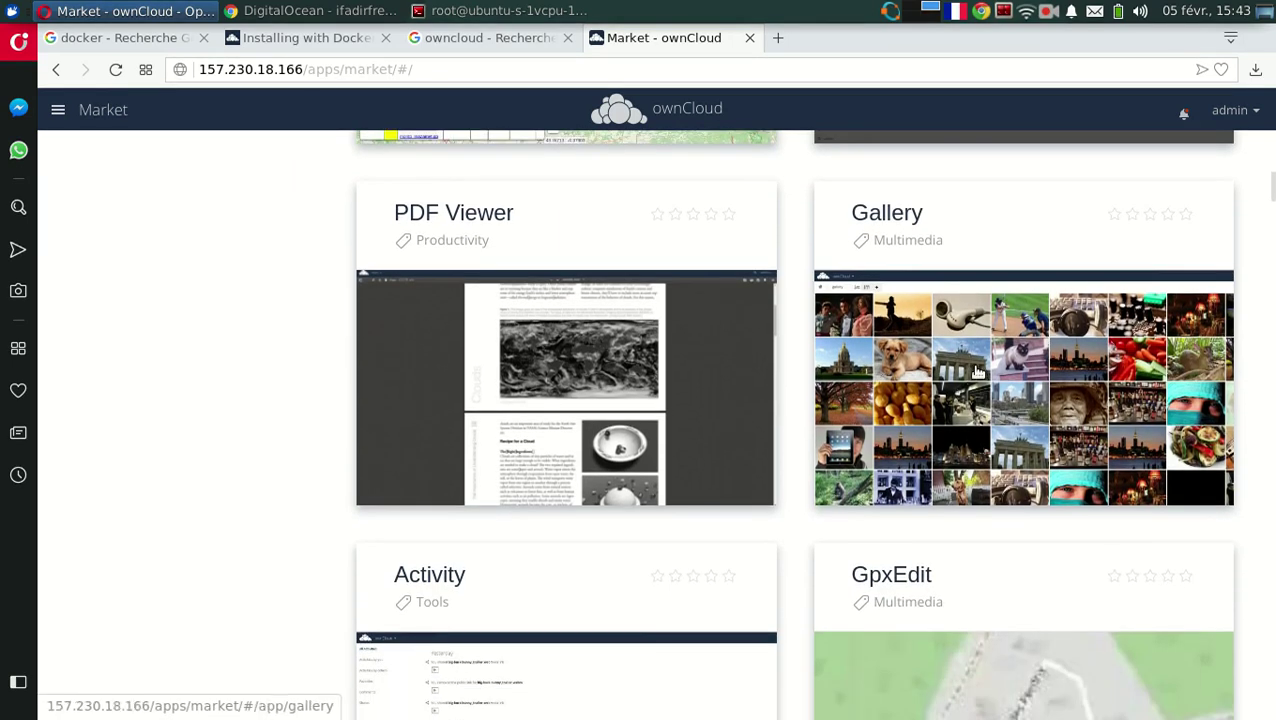
# Install Gallery version 16.1.1 from its Market details page.
pyautogui.click(978, 373)
pyautogui.click(1118, 648)
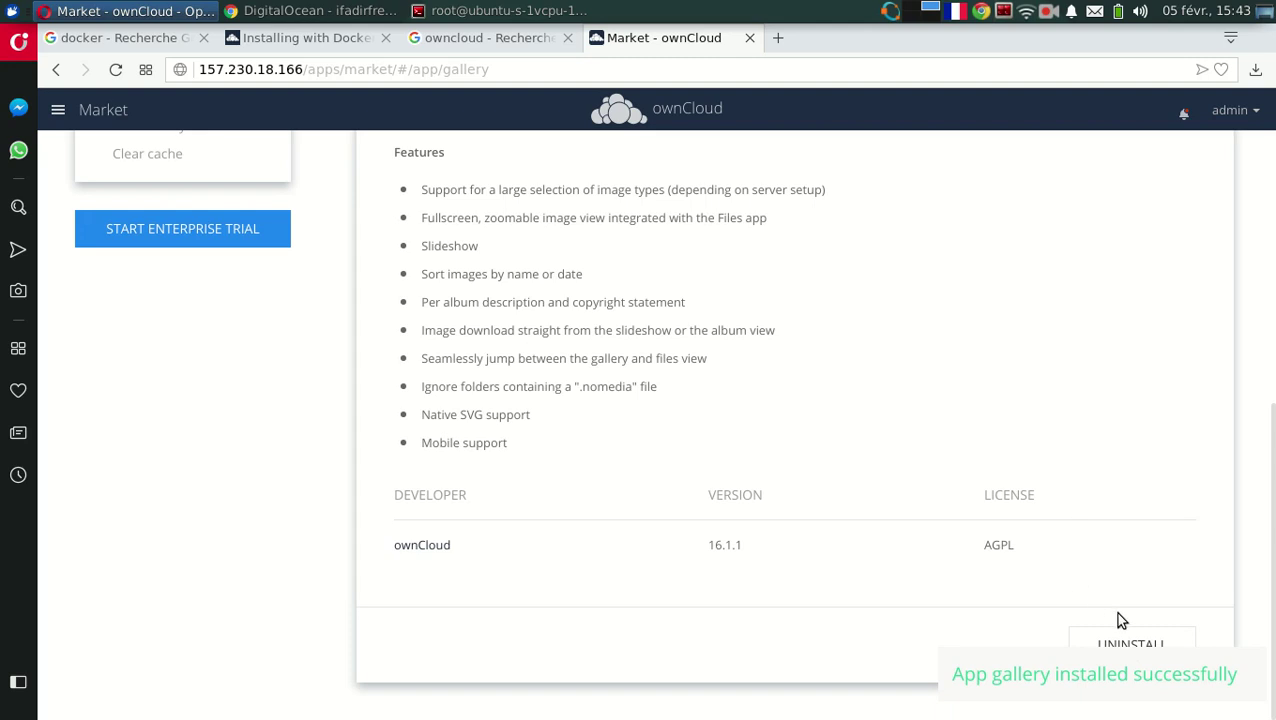
pyautogui.click(62, 112)
# Launch Gallery to view the Photos album's three sample pictures.
pyautogui.click(159, 166)
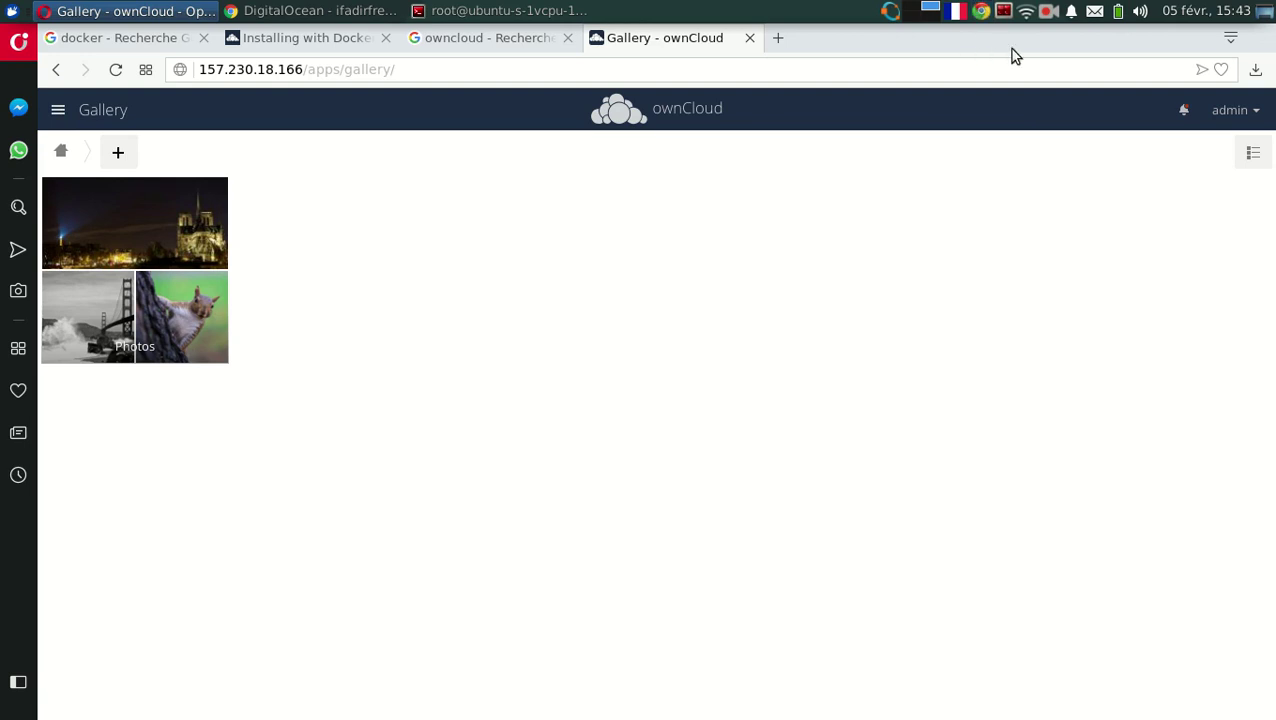
pyautogui.click(1047, 12)
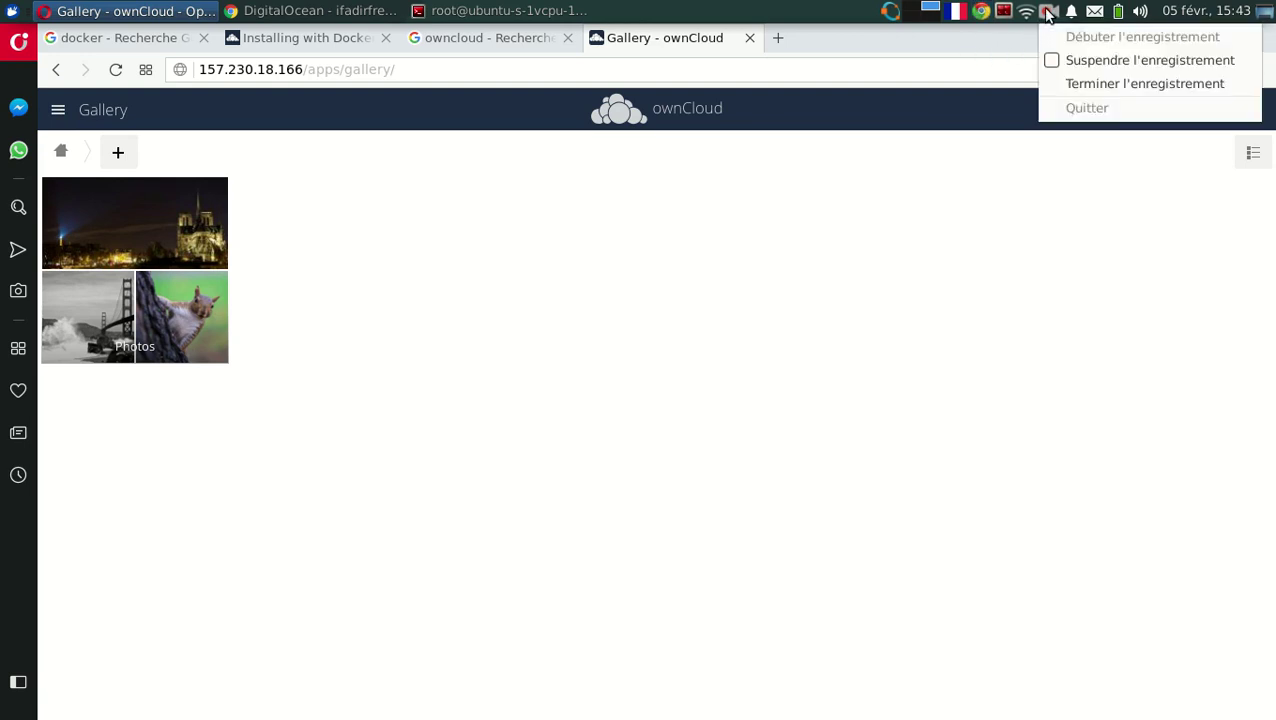